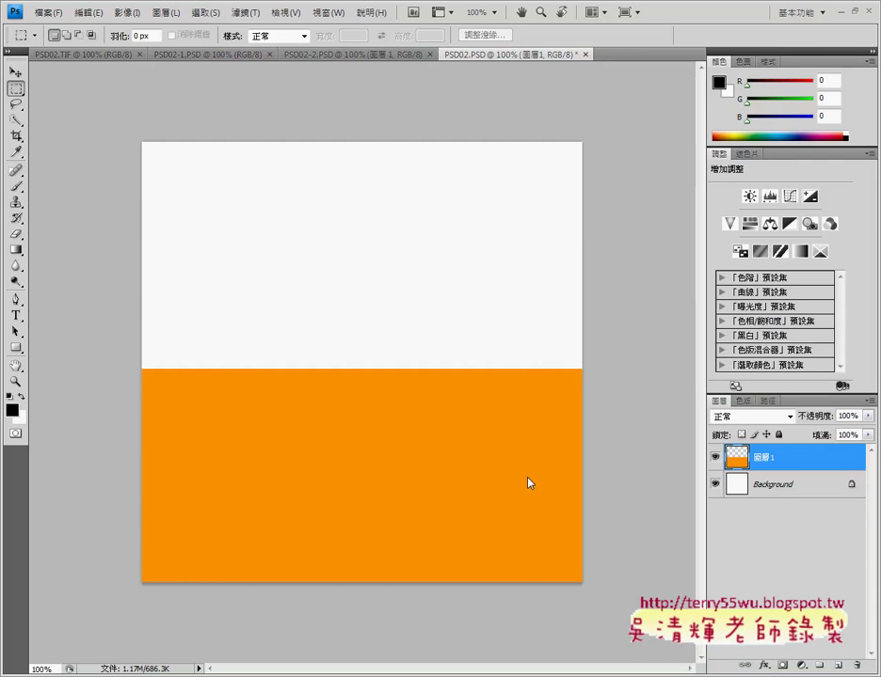
# Step: Glance at the Edit menu, then bring up the Quick Selection tool flyout showing the Magic Wand
pyautogui.click(85, 13)
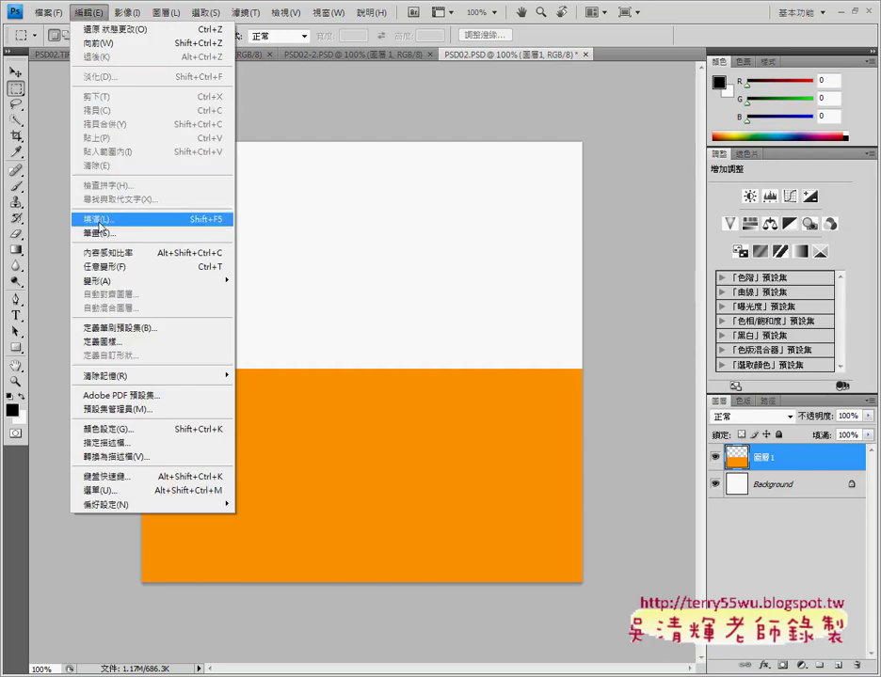
pyautogui.click(432, 102)
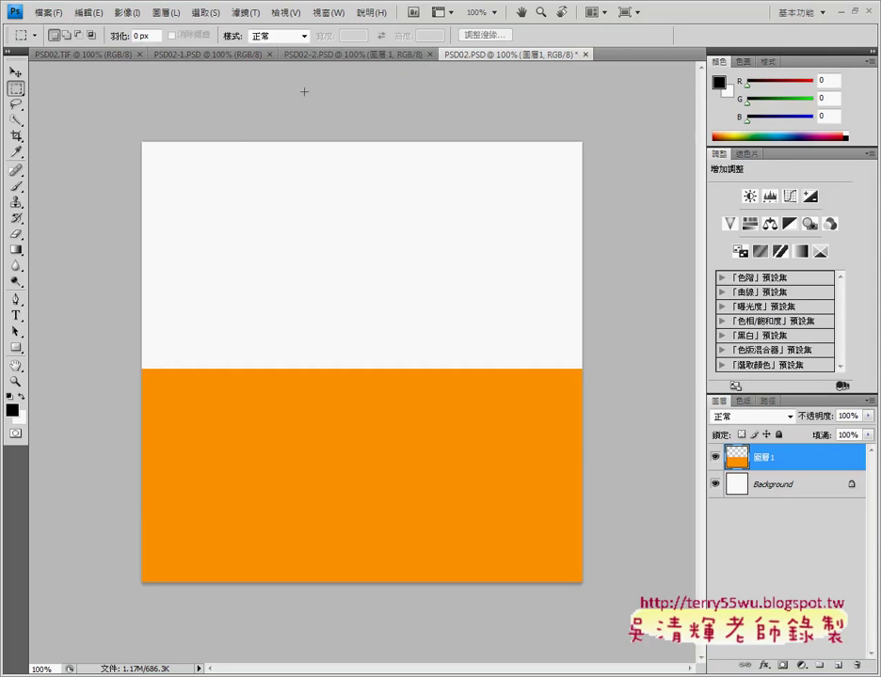
pyautogui.click(16, 121)
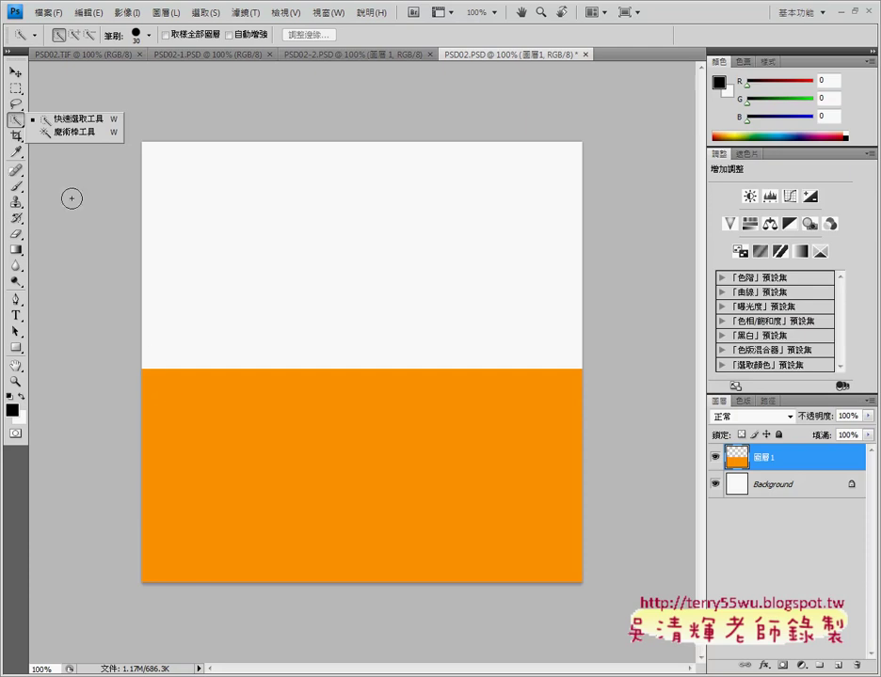
pyautogui.click(72, 137)
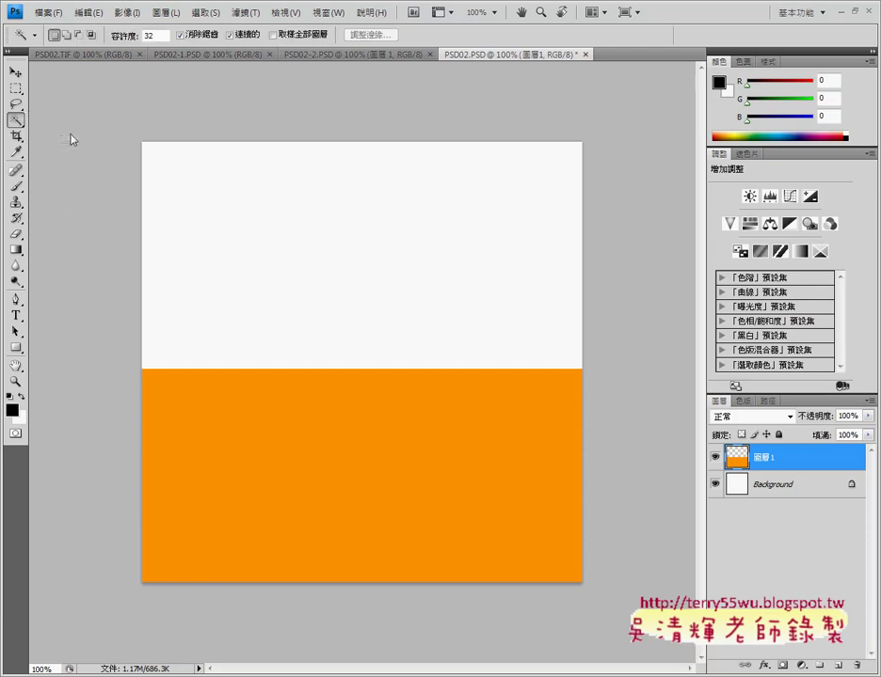
pyautogui.click(307, 494)
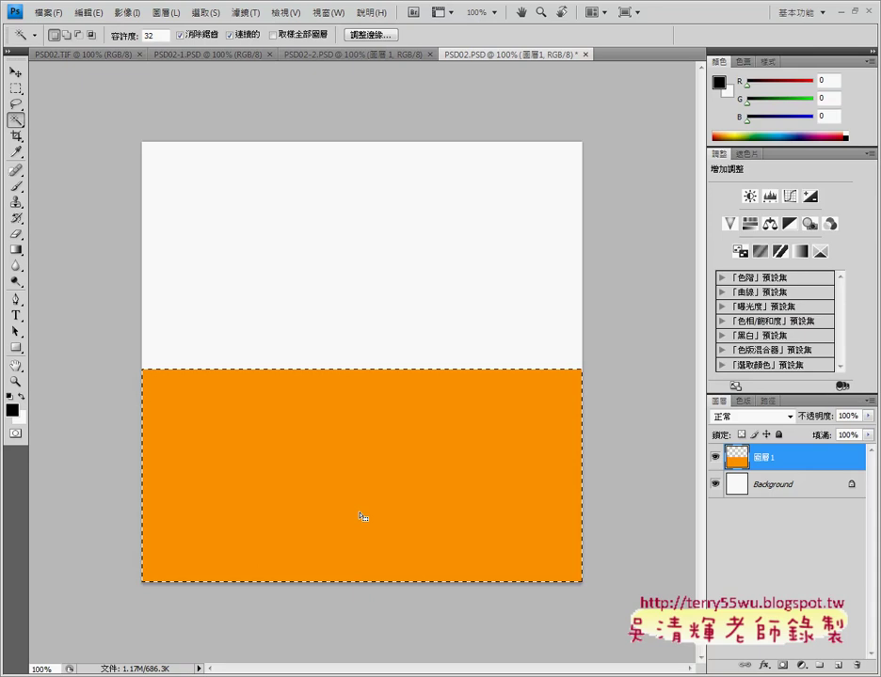
pyautogui.click(205, 12)
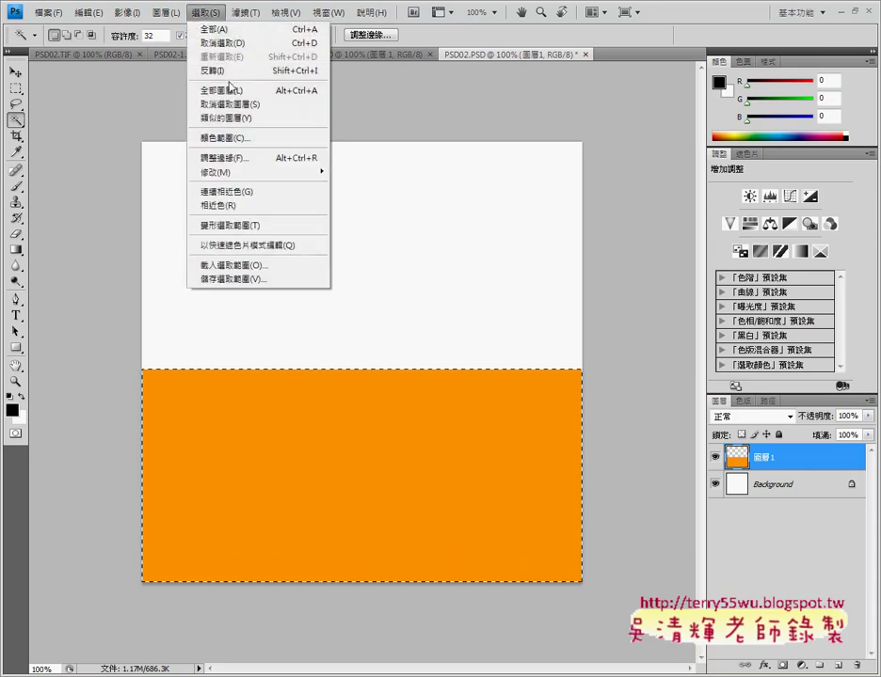
pyautogui.click(224, 43)
pyautogui.rightClick(17, 120)
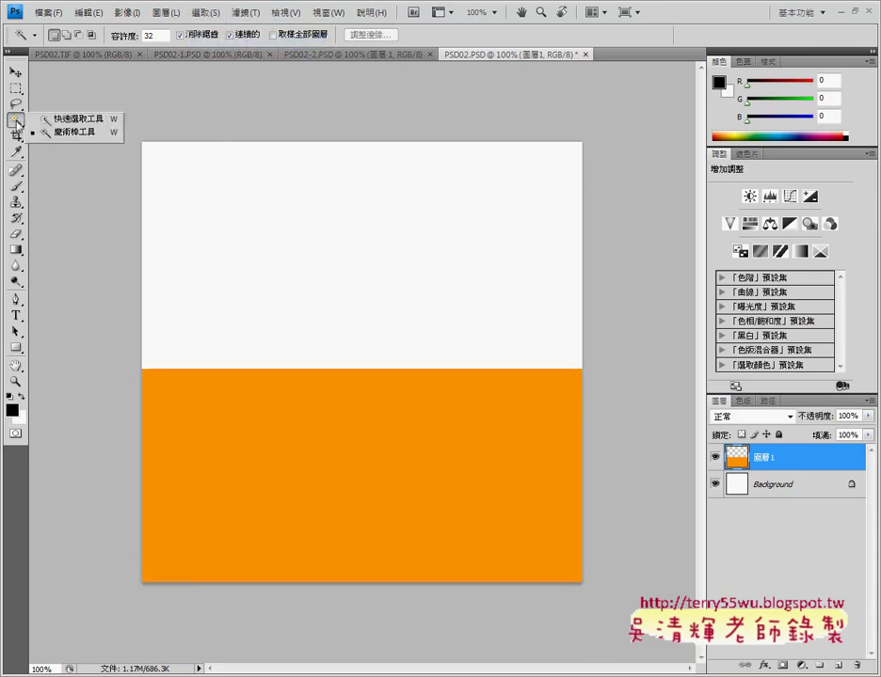
pyautogui.click(67, 132)
pyautogui.rightClick(16, 120)
pyautogui.click(47, 120)
pyautogui.click(295, 442)
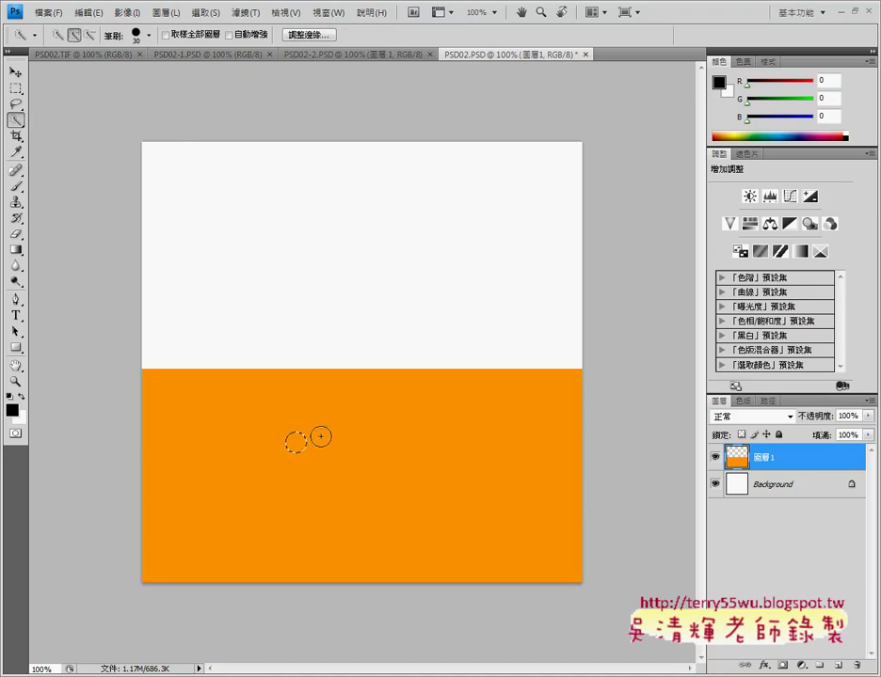
pyautogui.moveTo(321, 437); pyautogui.dragTo(363, 436)
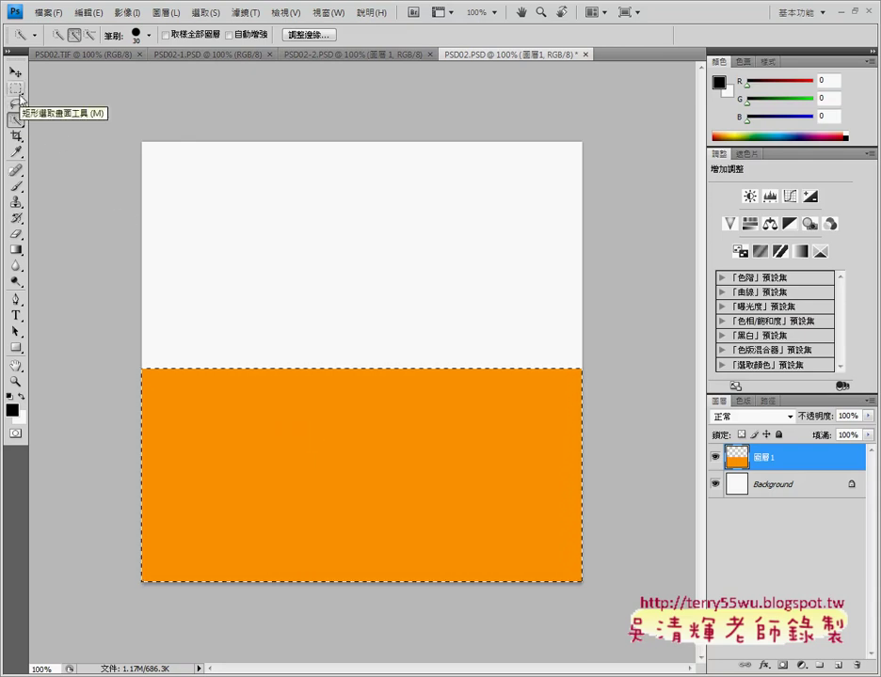
pyautogui.click(206, 12)
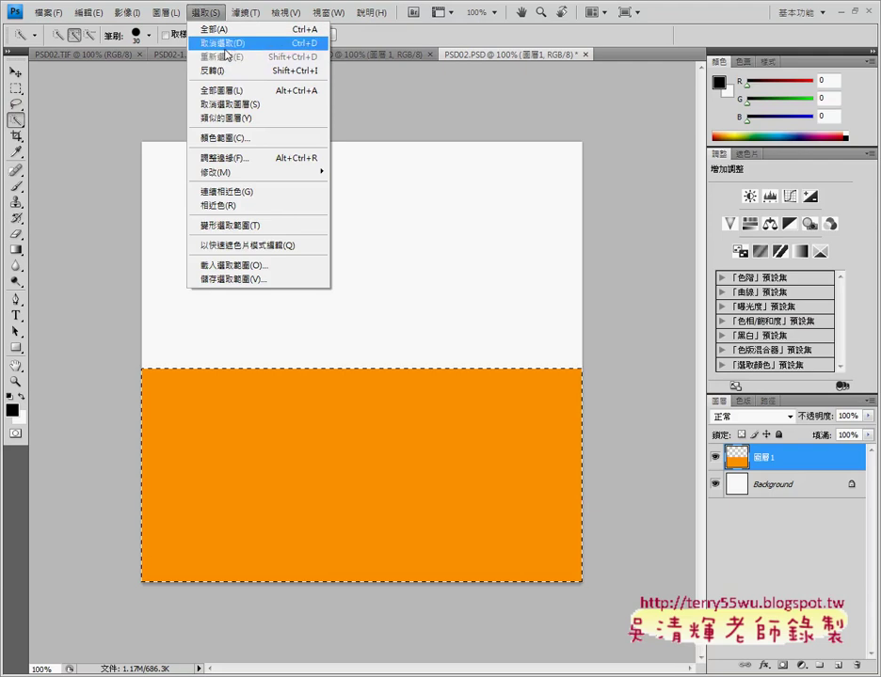
pyautogui.click(168, 40)
pyautogui.click(15, 88)
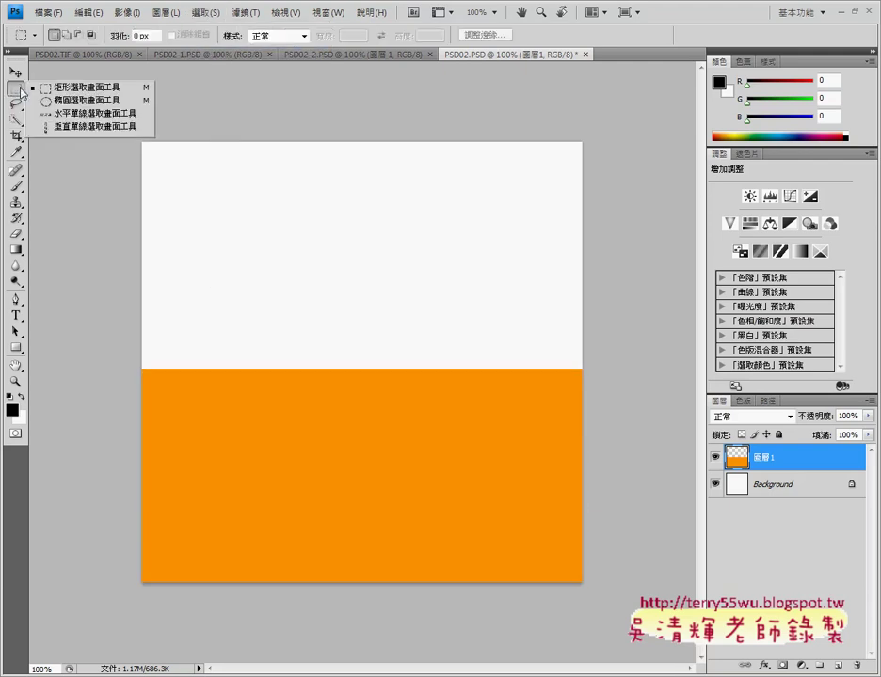
pyautogui.click(68, 89)
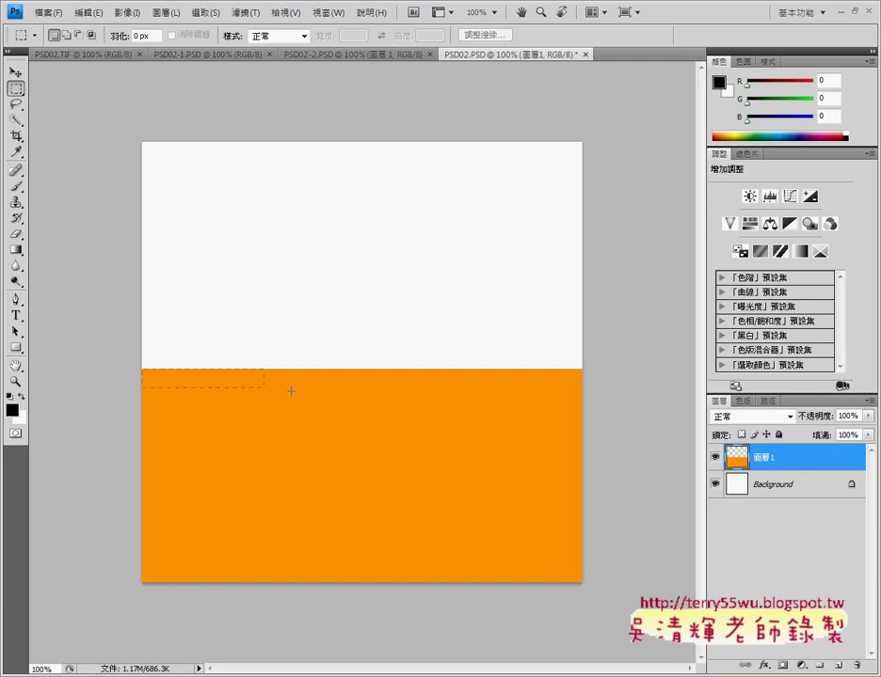
pyautogui.moveTo(599, 600); pyautogui.dragTo(598, 599)
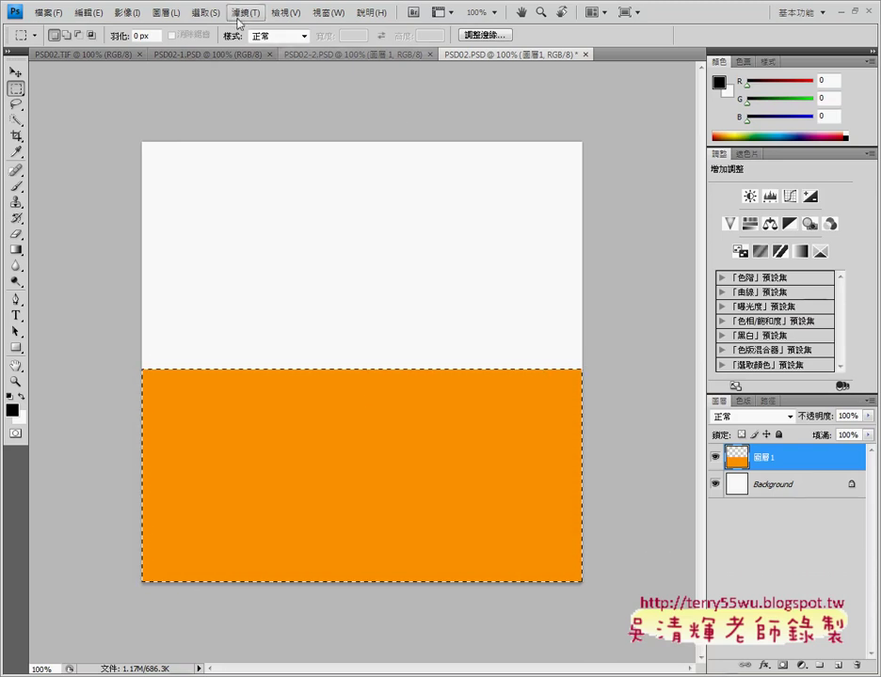
pyautogui.click(205, 13)
pyautogui.click(220, 45)
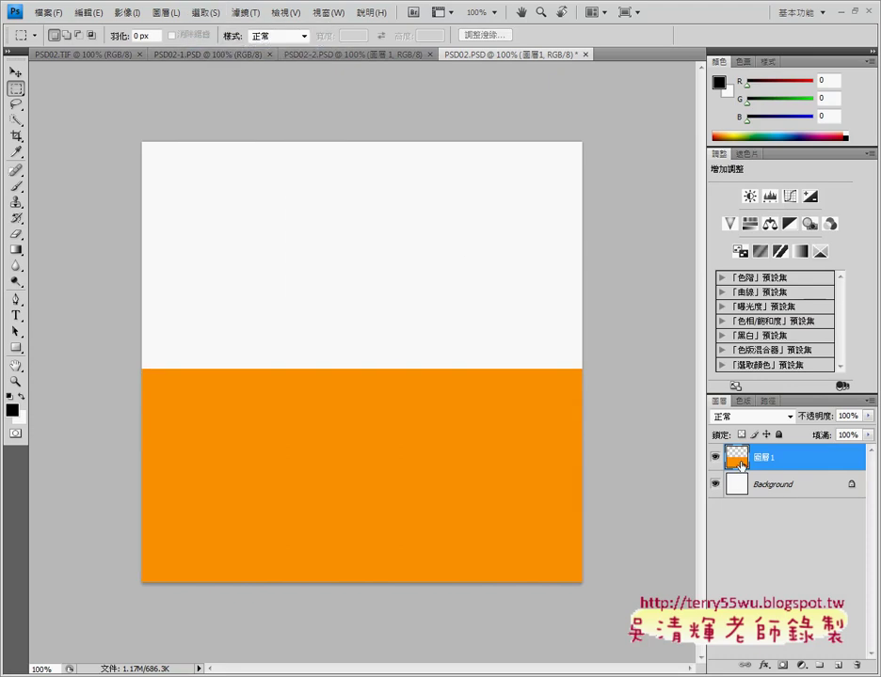
# Step: Load Layer 1's orange band as a selection using Select Pixels (選取像素) on its thumbnail
pyautogui.rightClick(741, 464)
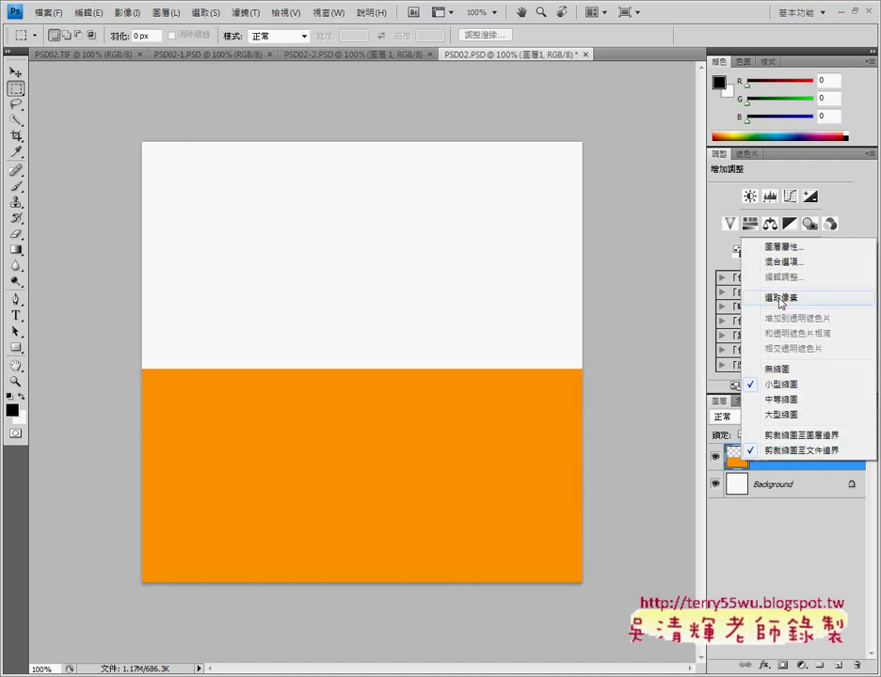
pyautogui.click(780, 299)
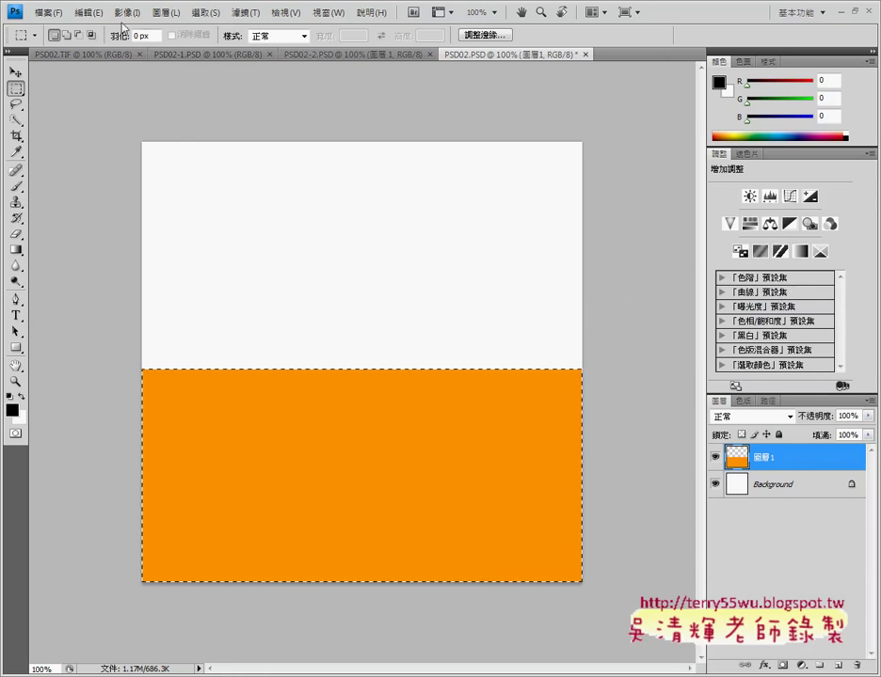
pyautogui.click(89, 12)
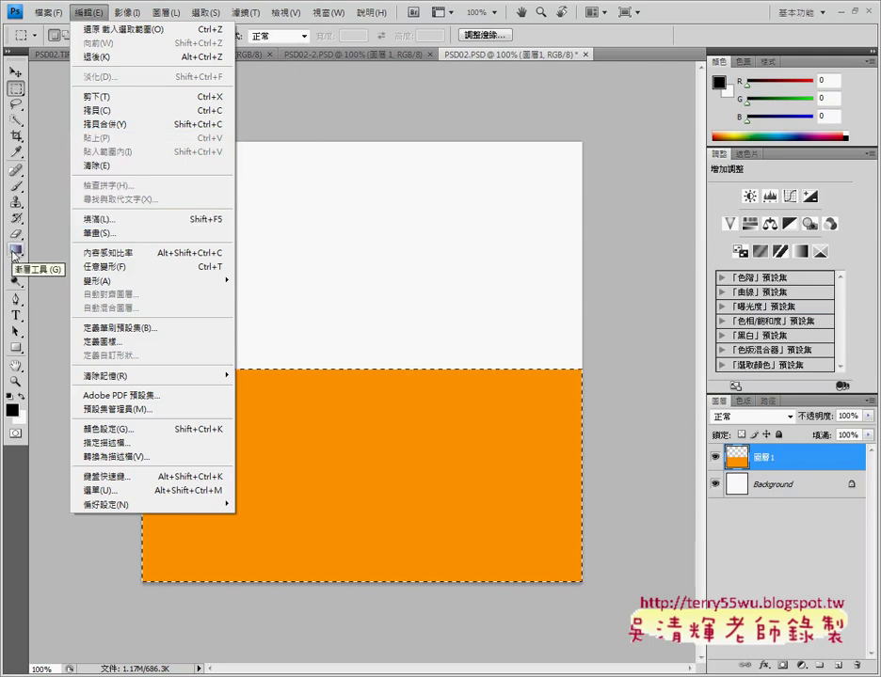
# Step: Fill the selected band with the custom red #e11537 using Edit > Fill
pyautogui.click(123, 219)
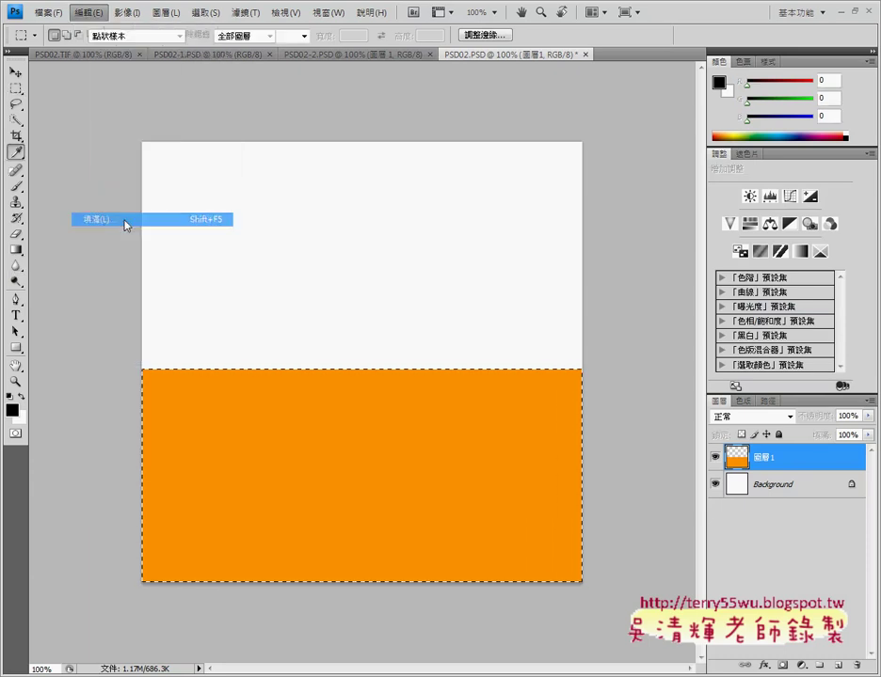
pyautogui.click(471, 217)
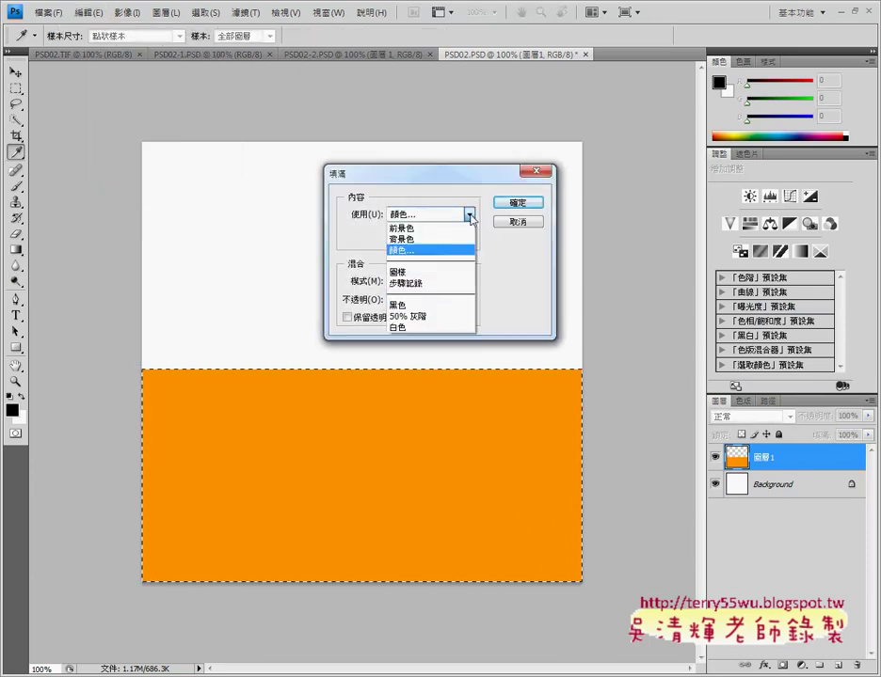
pyautogui.click(405, 252)
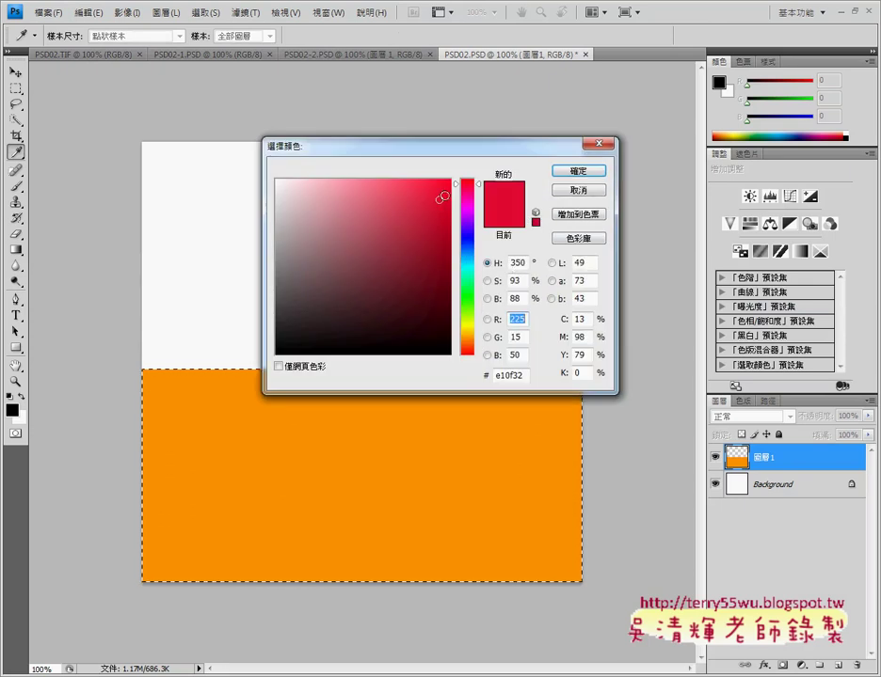
pyautogui.click(441, 218)
pyautogui.moveTo(441, 217)
pyautogui.mouseDown()
pyautogui.moveTo(421, 202)
pyautogui.moveTo(445, 203)
pyautogui.moveTo(435, 199)
pyautogui.mouseUp()
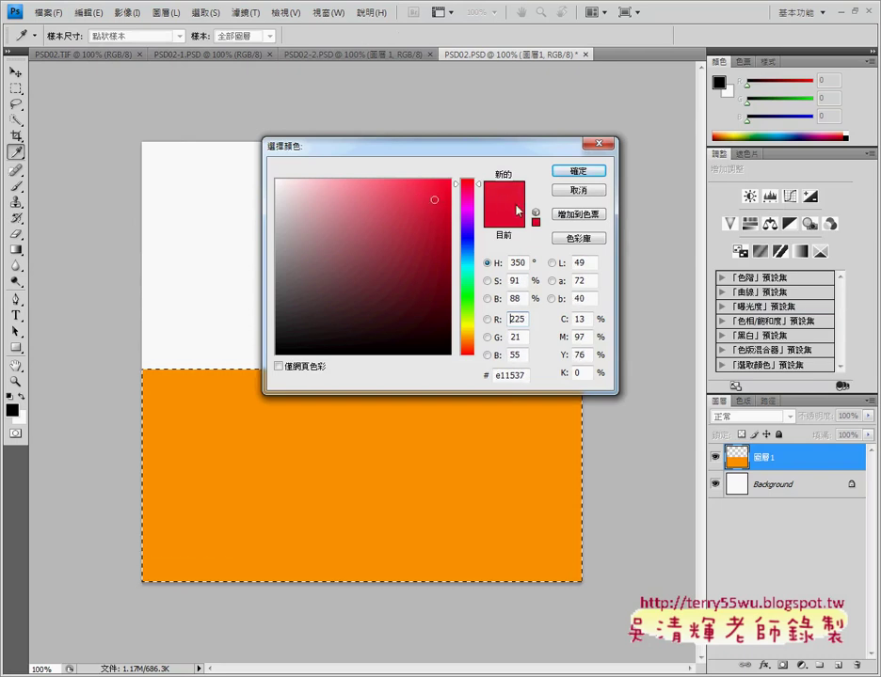
pyautogui.click(581, 171)
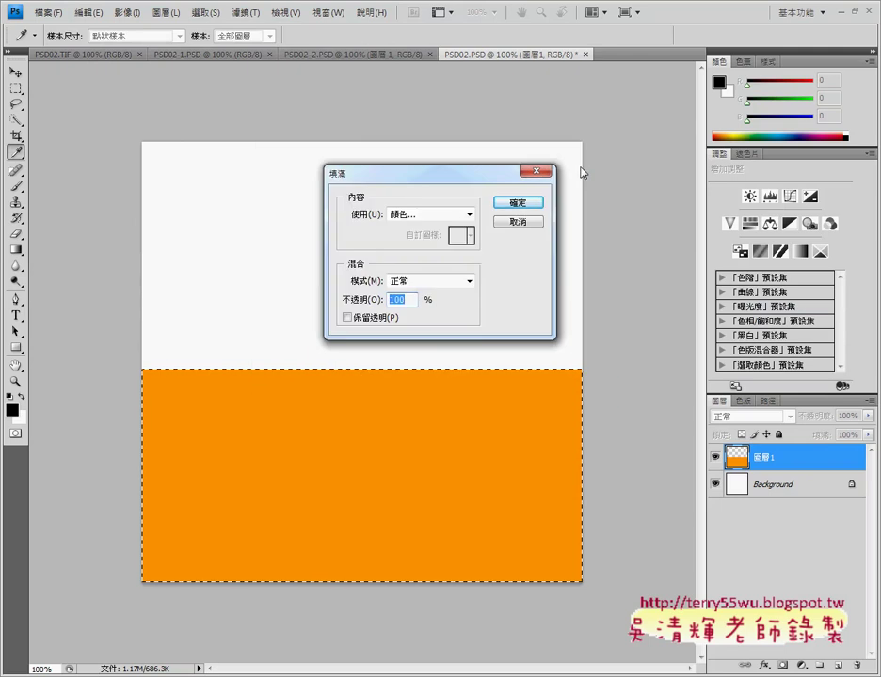
pyautogui.click(530, 202)
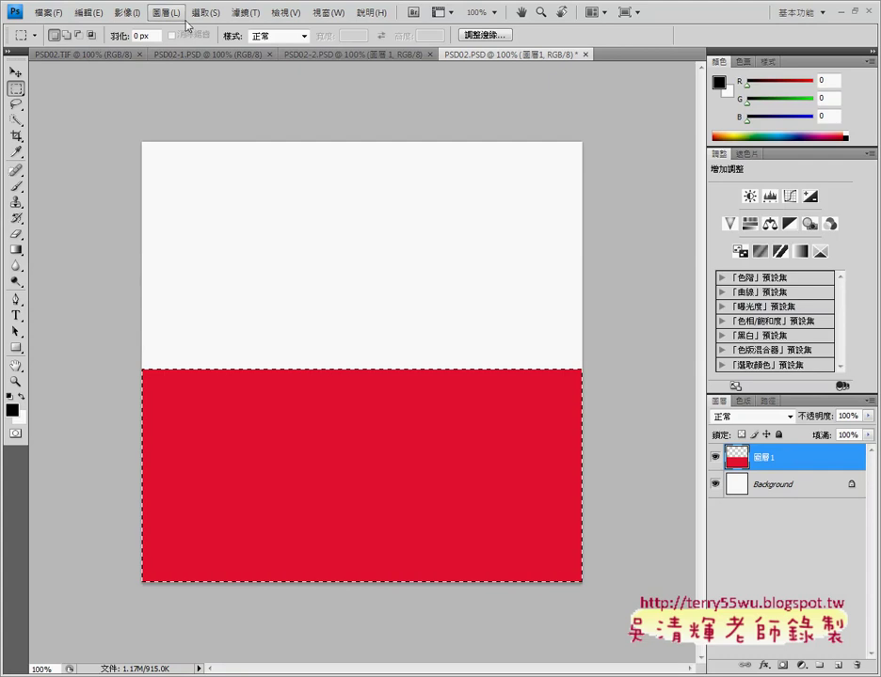
# Step: Deselect the red band, leaving a plain white-over-red canvas
pyautogui.click(202, 14)
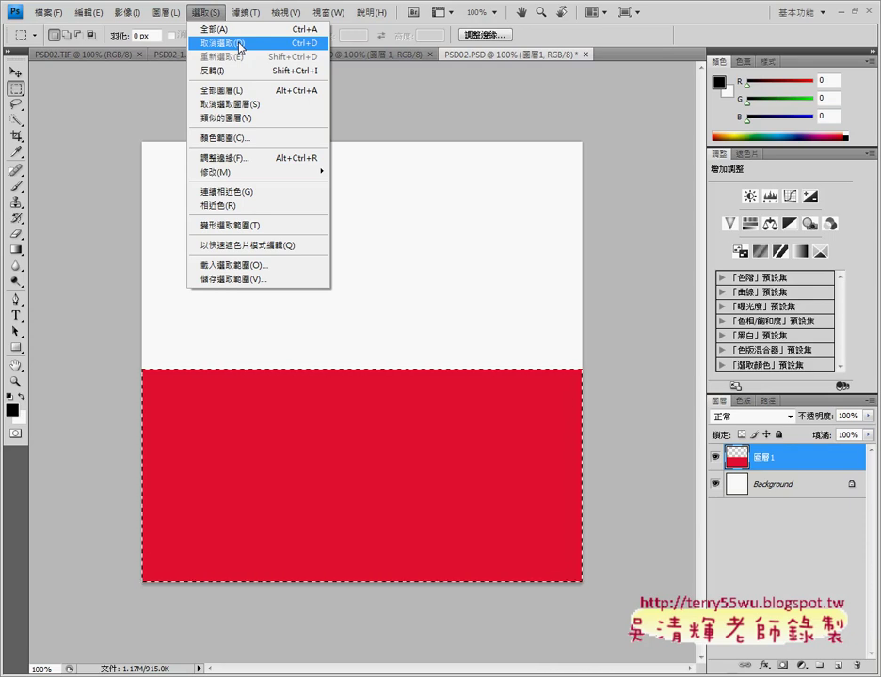
pyautogui.click(239, 45)
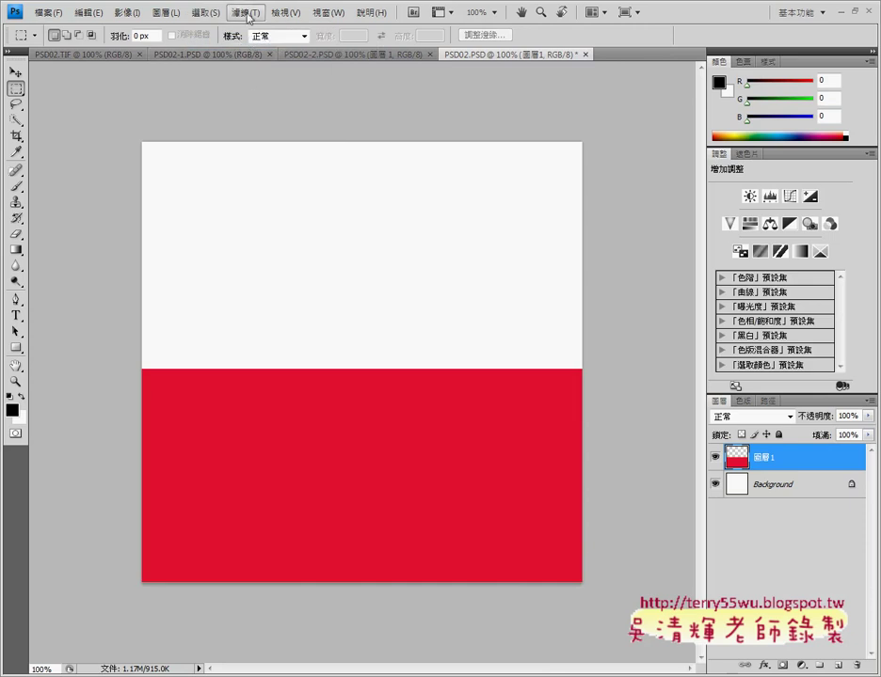
pyautogui.click(246, 13)
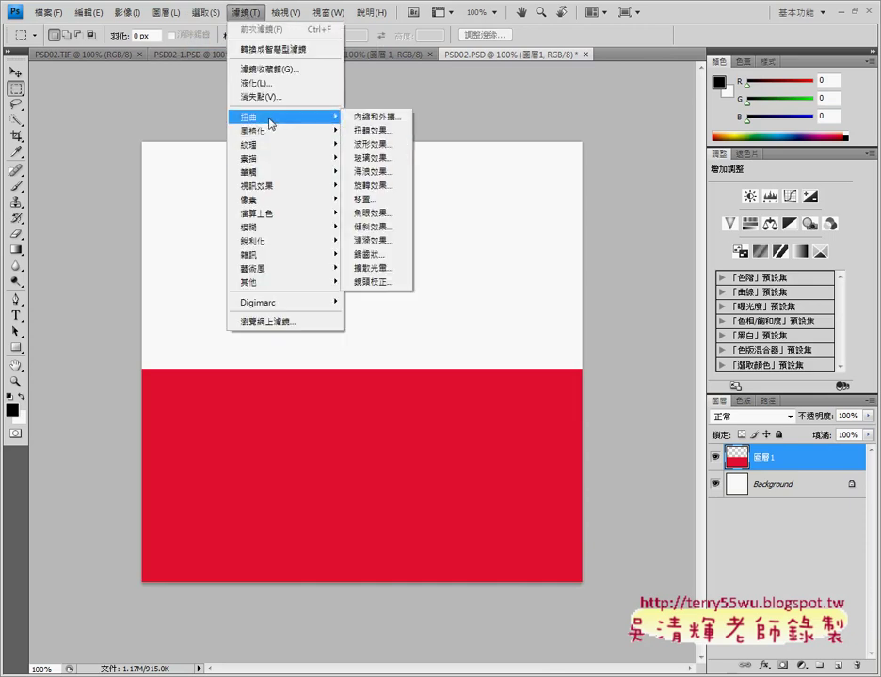
pyautogui.moveTo(283, 116)
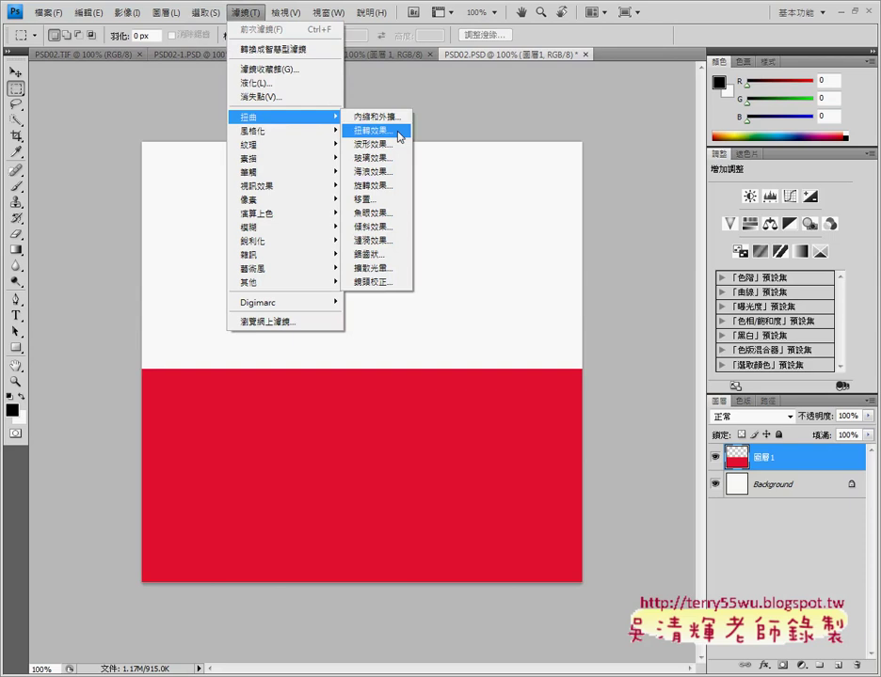
# Step: Try a 999° Twirl on Layer 1, then undo it
pyautogui.click(401, 136)
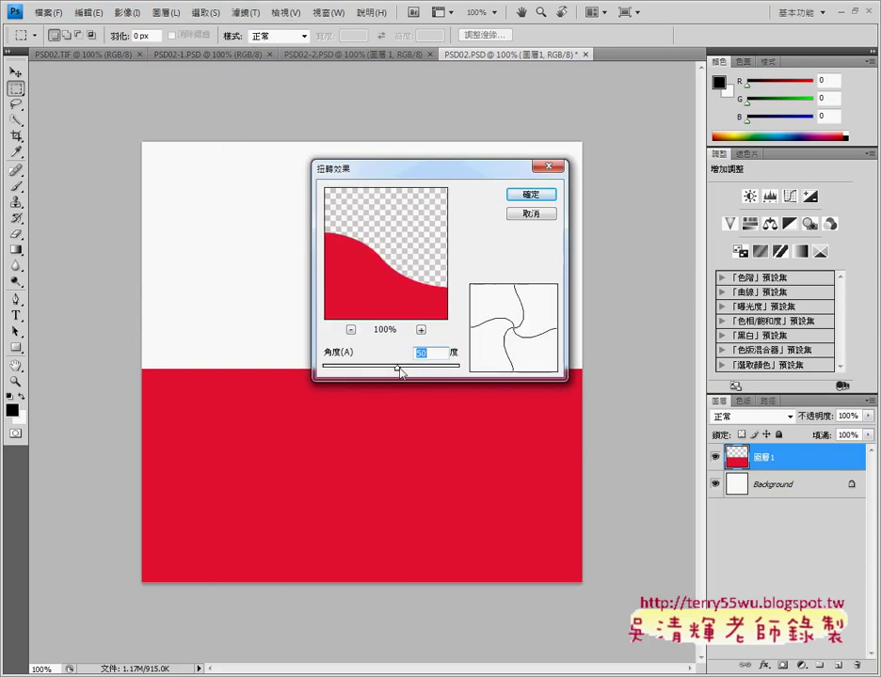
pyautogui.moveTo(398, 368)
pyautogui.mouseDown()
pyautogui.moveTo(460, 369)
pyautogui.moveTo(323, 368)
pyautogui.mouseUp()
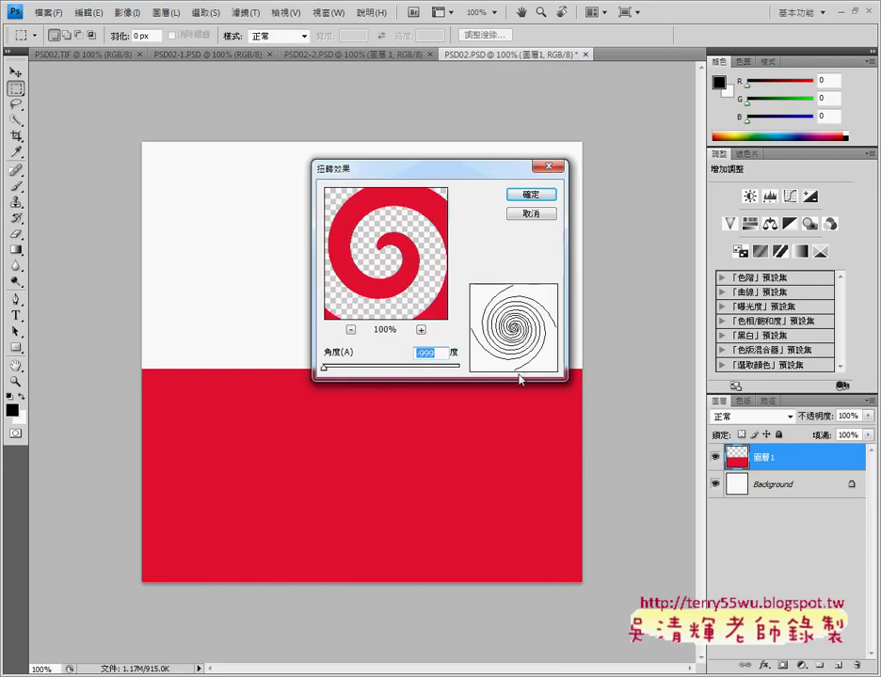
pyautogui.click(544, 196)
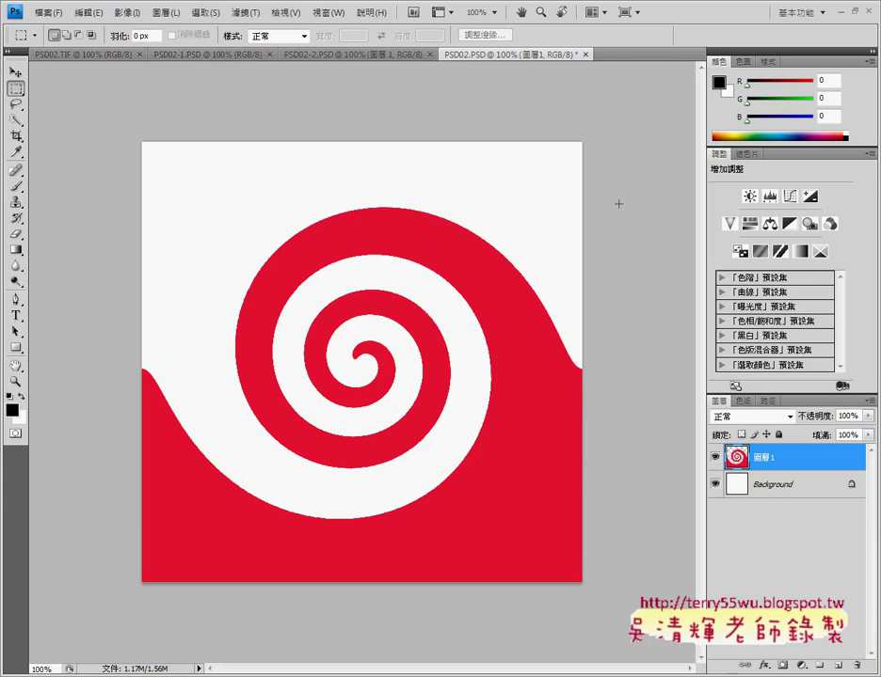
pyautogui.hotkey('ctrl', 'z')
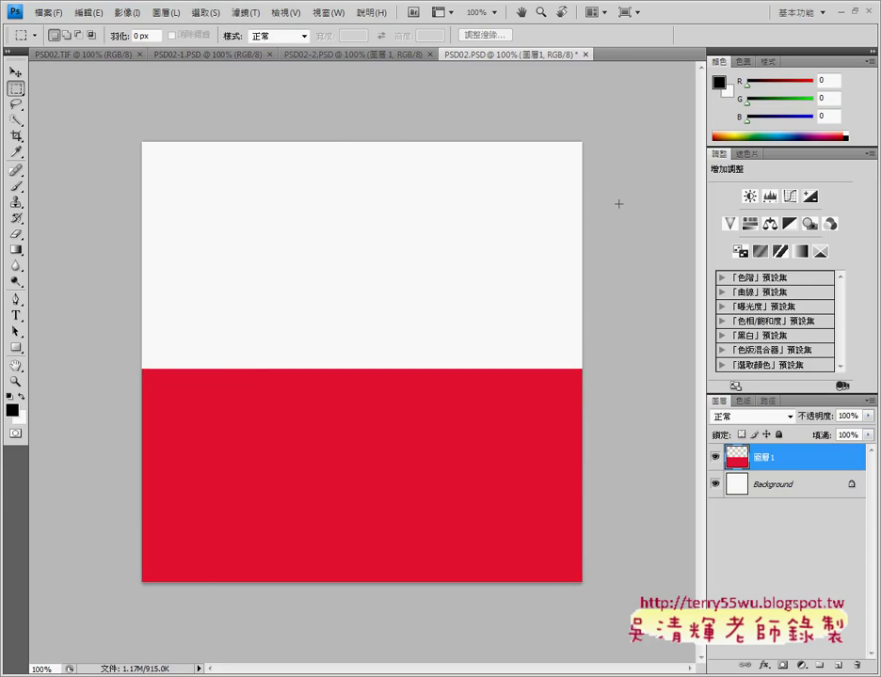
# Step: Reapply Twirl at a smaller negative angle to form a large red-and-white spiral
pyautogui.click(247, 13)
pyautogui.moveTo(280, 116)
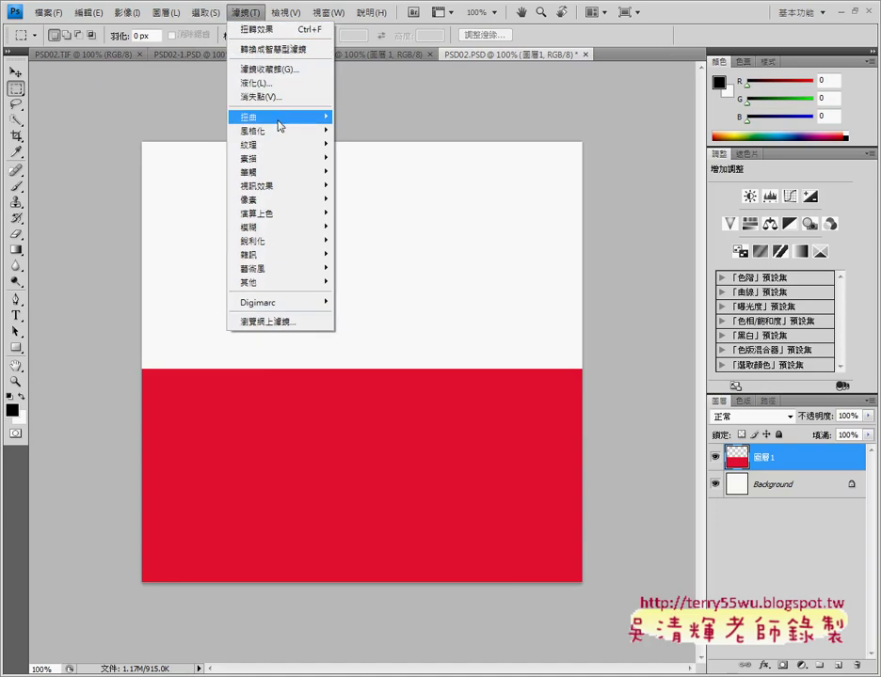
pyautogui.click(375, 136)
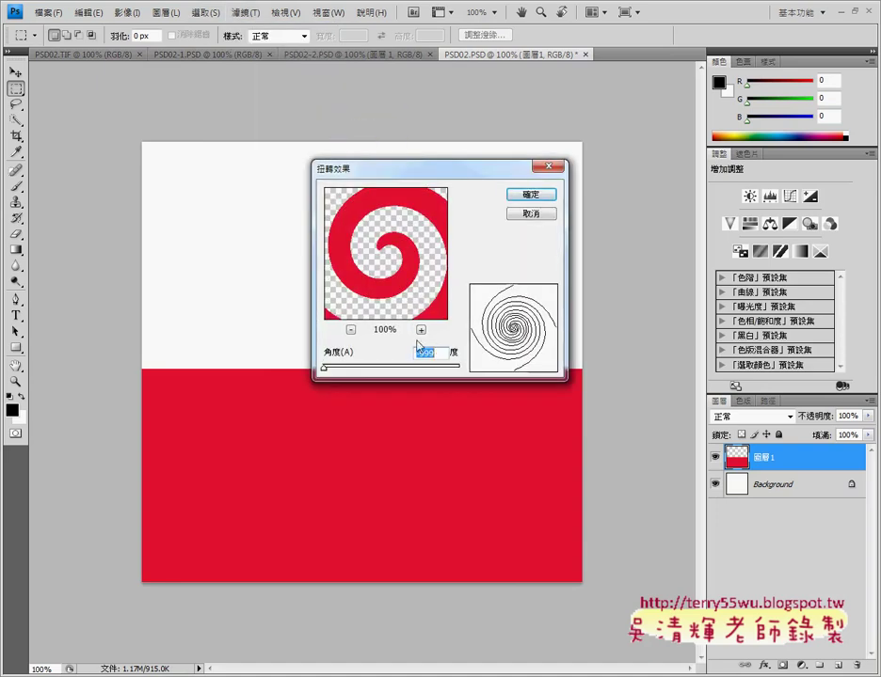
pyautogui.moveTo(324, 371)
pyautogui.mouseDown()
pyautogui.moveTo(358, 373)
pyautogui.moveTo(344, 373)
pyautogui.mouseUp()
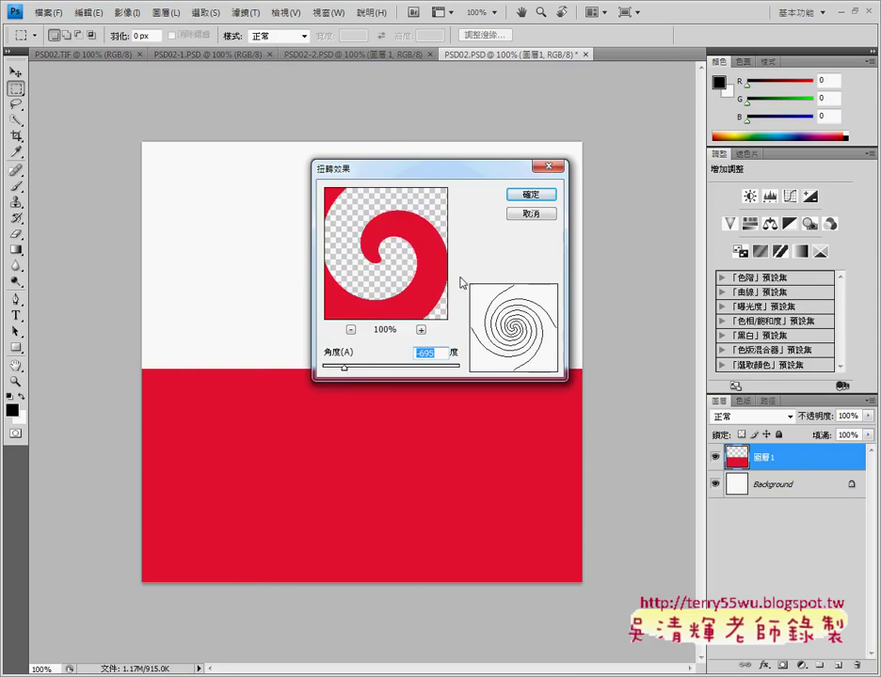
pyautogui.click(531, 196)
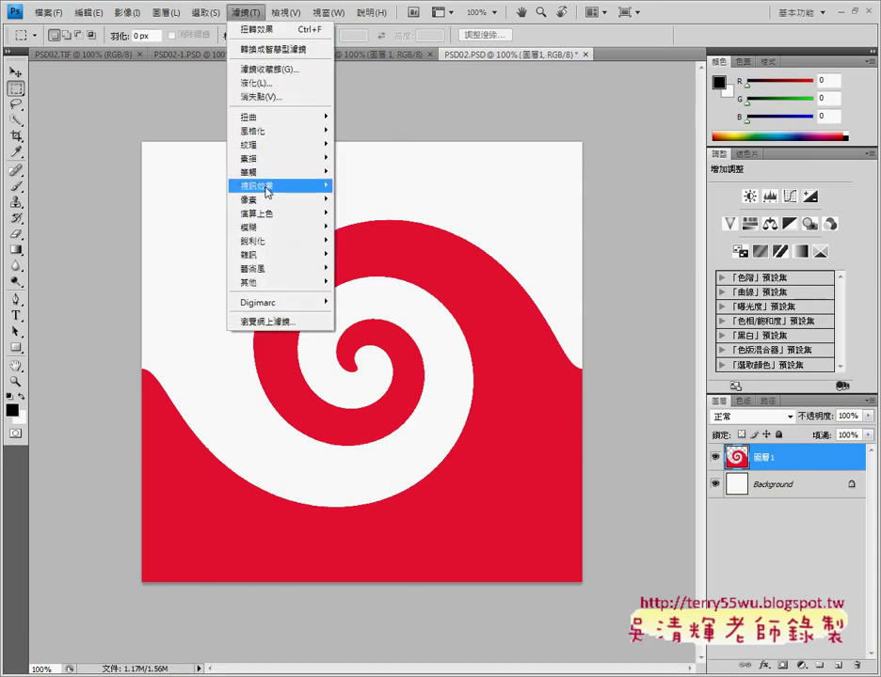
pyautogui.moveTo(279, 129)
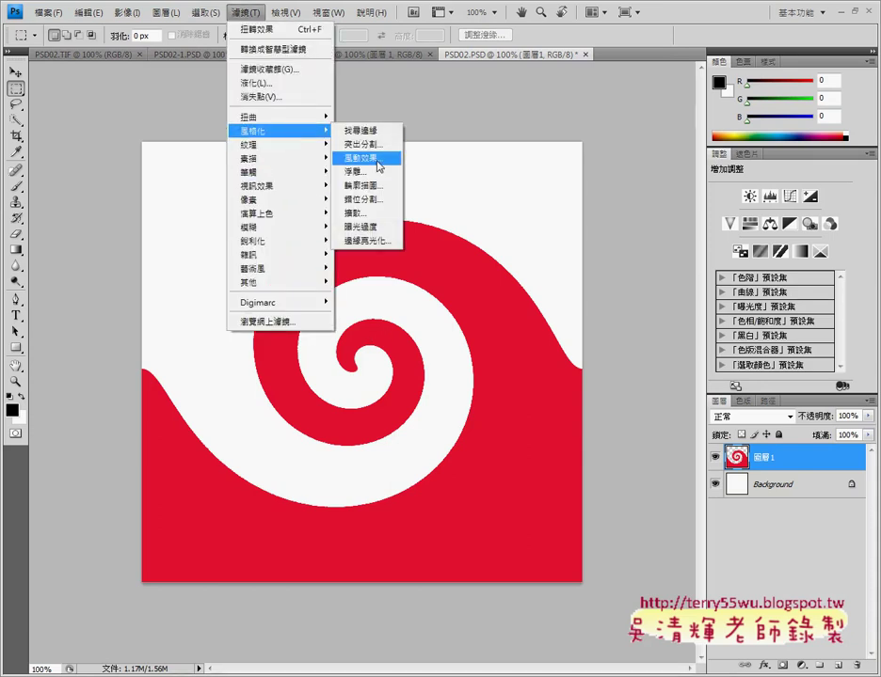
# Step: Apply the Wind filter with the Stagger method blowing from the right
pyautogui.click(378, 162)
pyautogui.moveTo(459, 140); pyautogui.dragTo(619, 143)
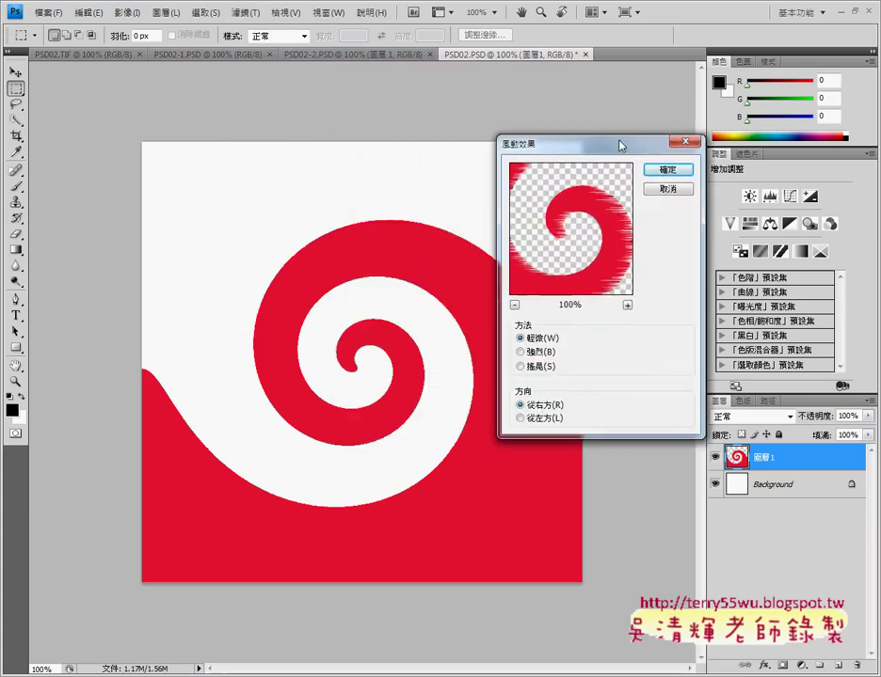
pyautogui.click(538, 418)
pyautogui.click(532, 406)
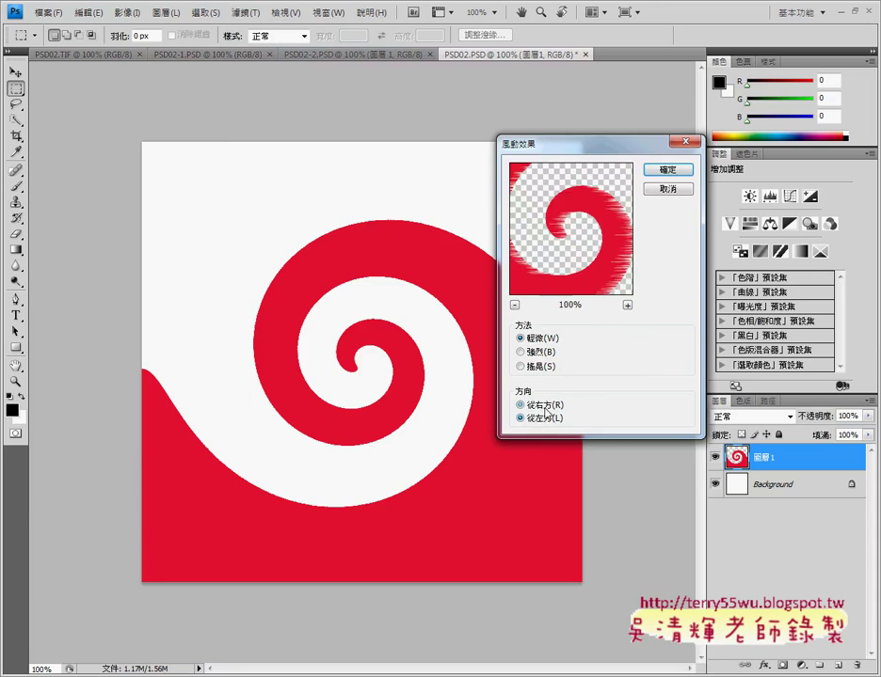
pyautogui.click(541, 356)
pyautogui.click(542, 369)
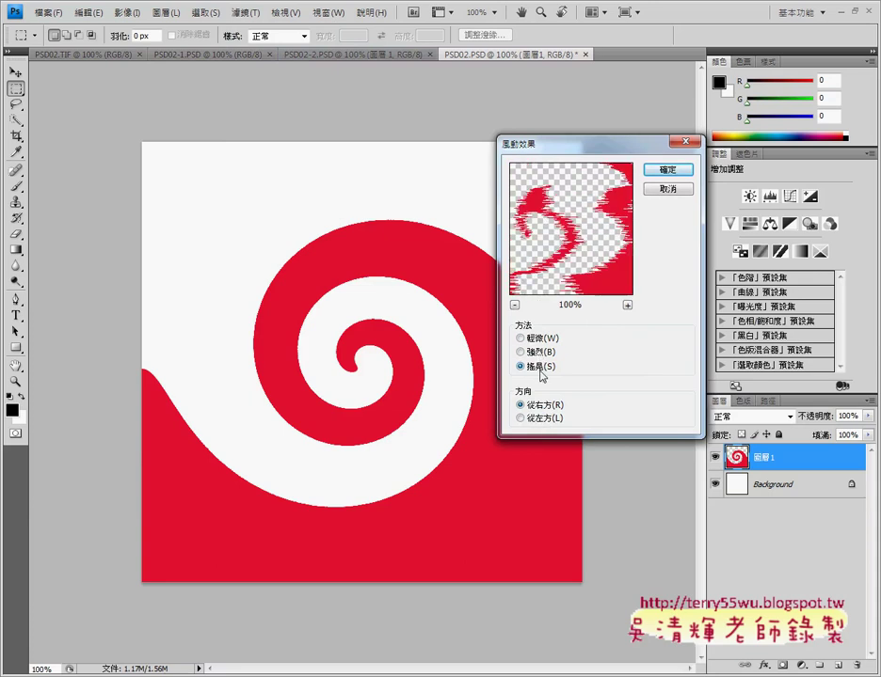
pyautogui.click(667, 170)
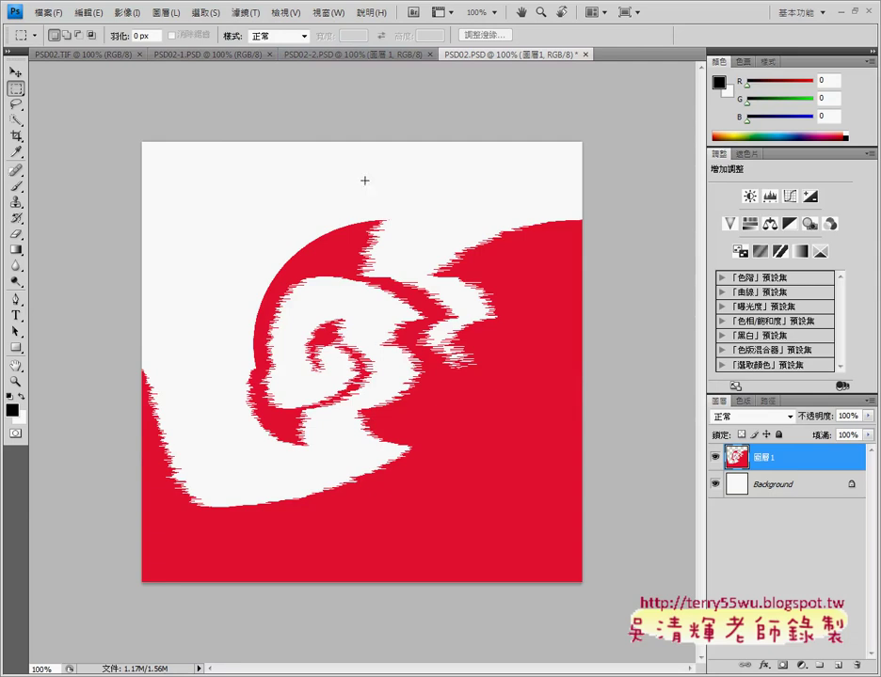
# Step: Apply Wind again with the Strong method to streak the spiral edges further
pyautogui.click(240, 13)
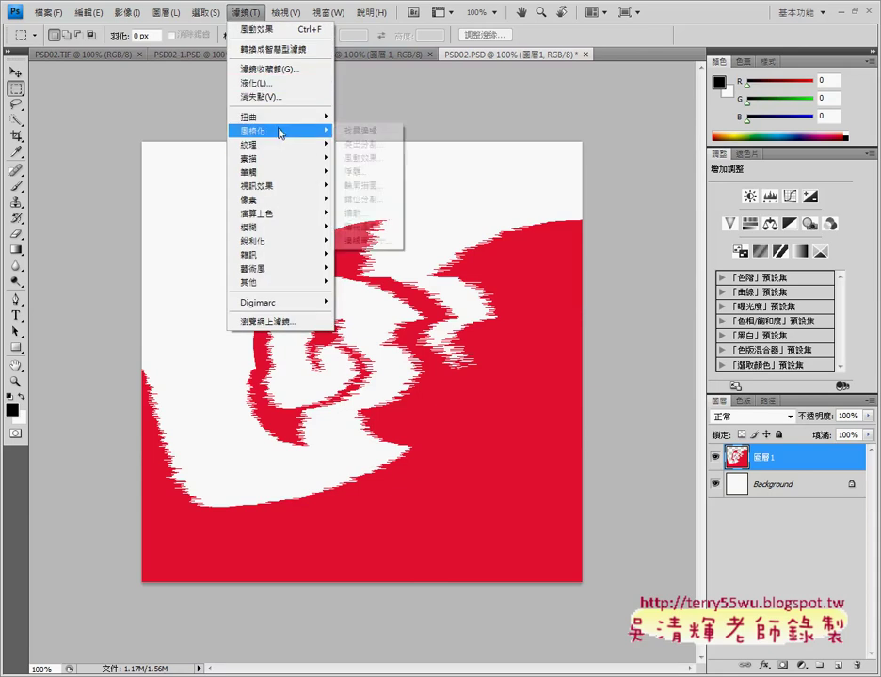
pyautogui.click(369, 158)
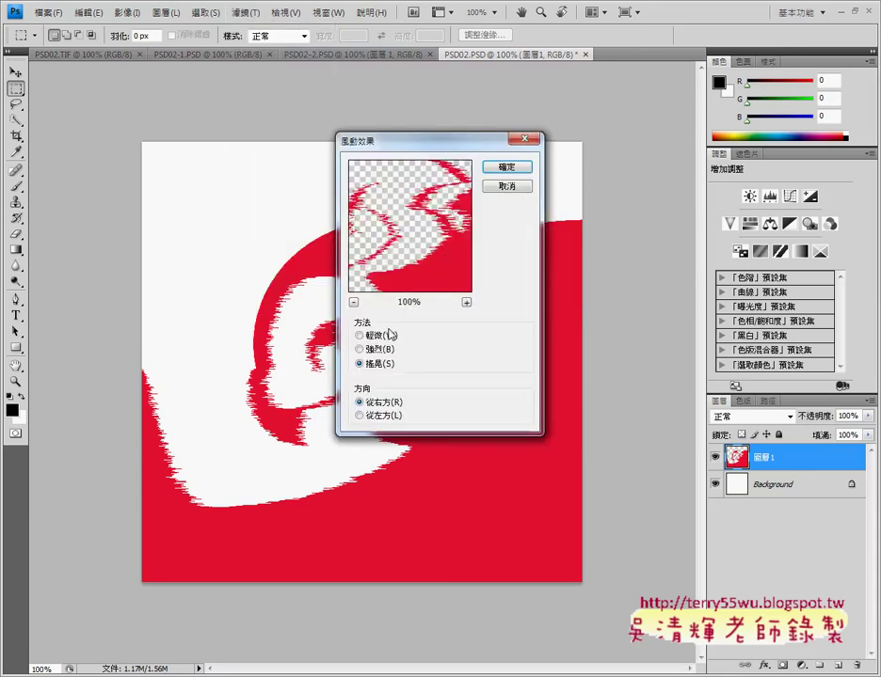
pyautogui.click(360, 349)
pyautogui.click(523, 173)
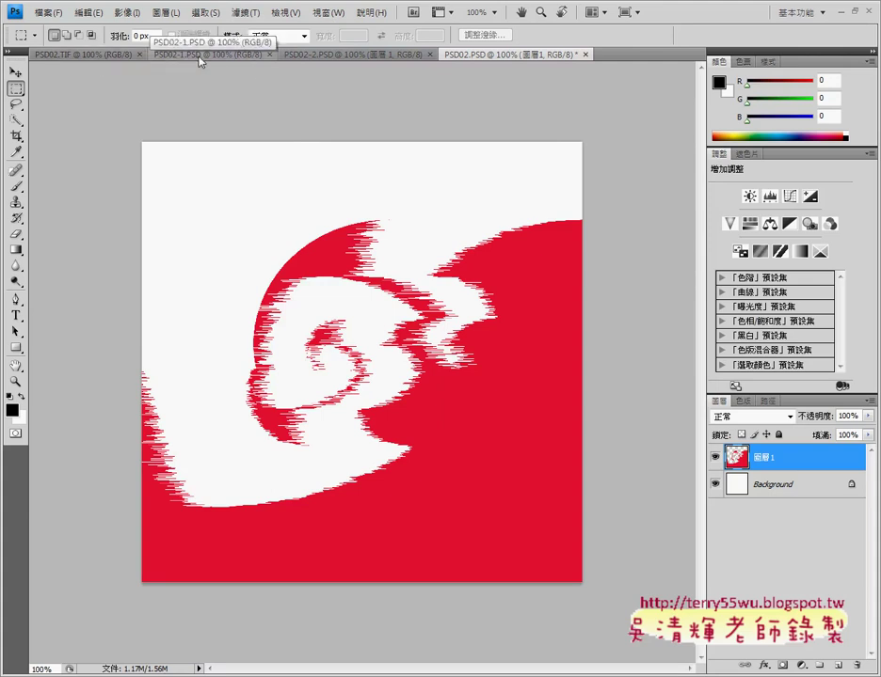
# Step: Look at the PSD02.TIF Turn spiral, then switch to the PSD02-1.PSD tulip photo
pyautogui.click(113, 58)
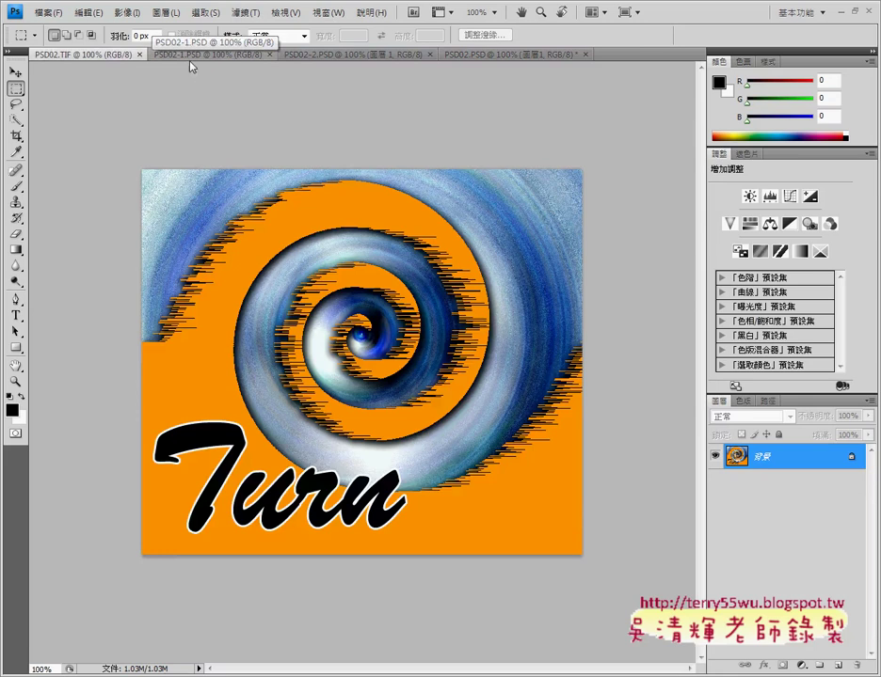
pyautogui.click(216, 56)
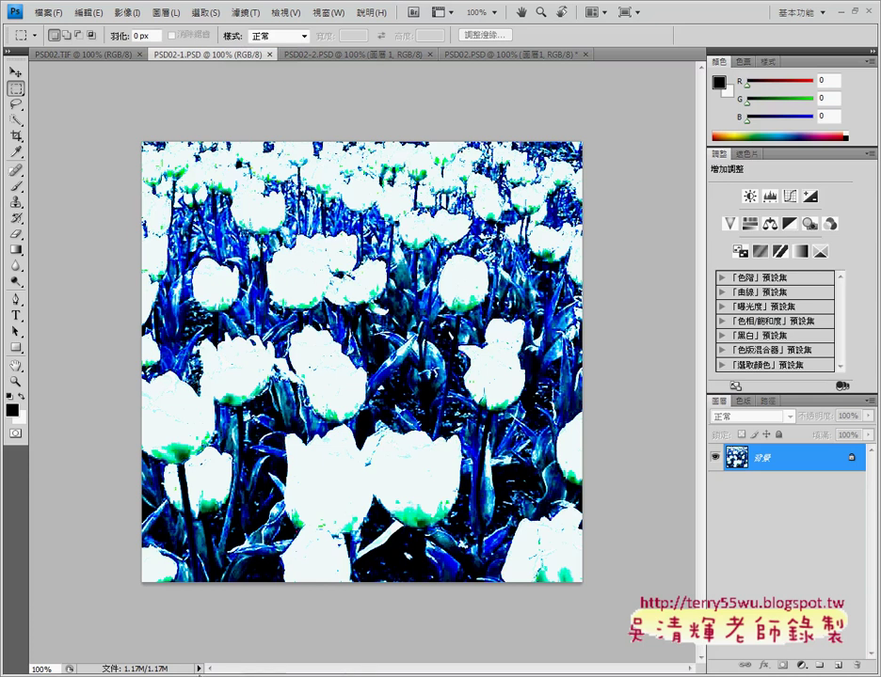
# Step: Show Document Dimensions in the status bar and set ruler units to Pixels in Preferences
pyautogui.click(198, 668)
pyautogui.moveTo(254, 664)
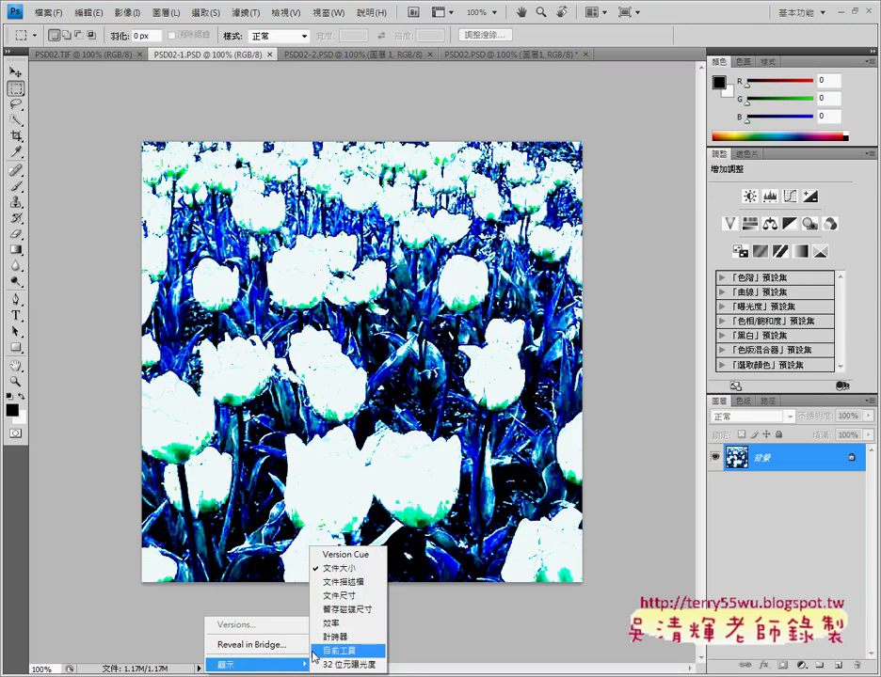
pyautogui.click(339, 595)
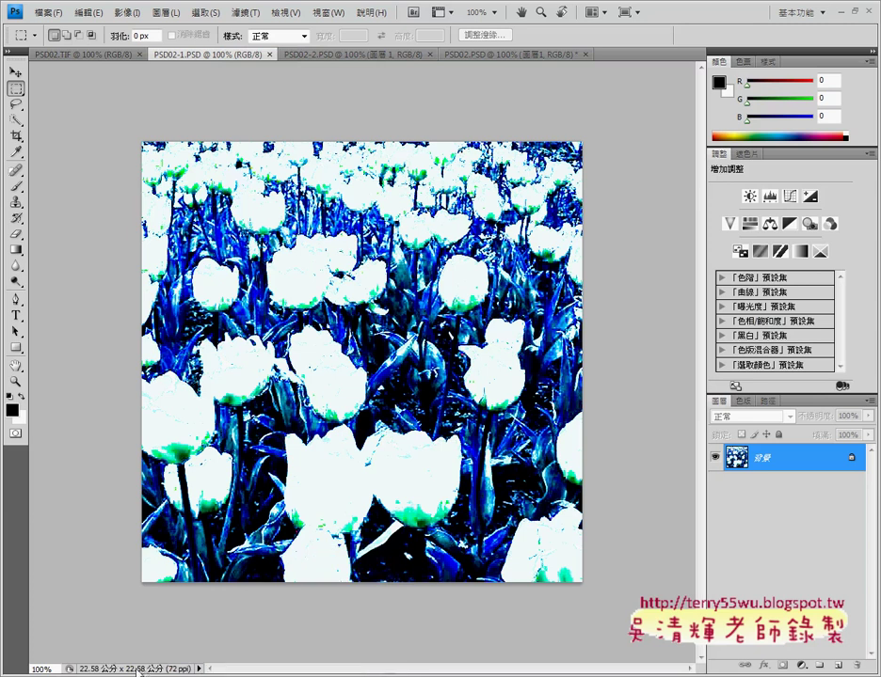
pyautogui.click(97, 18)
pyautogui.moveTo(151, 504)
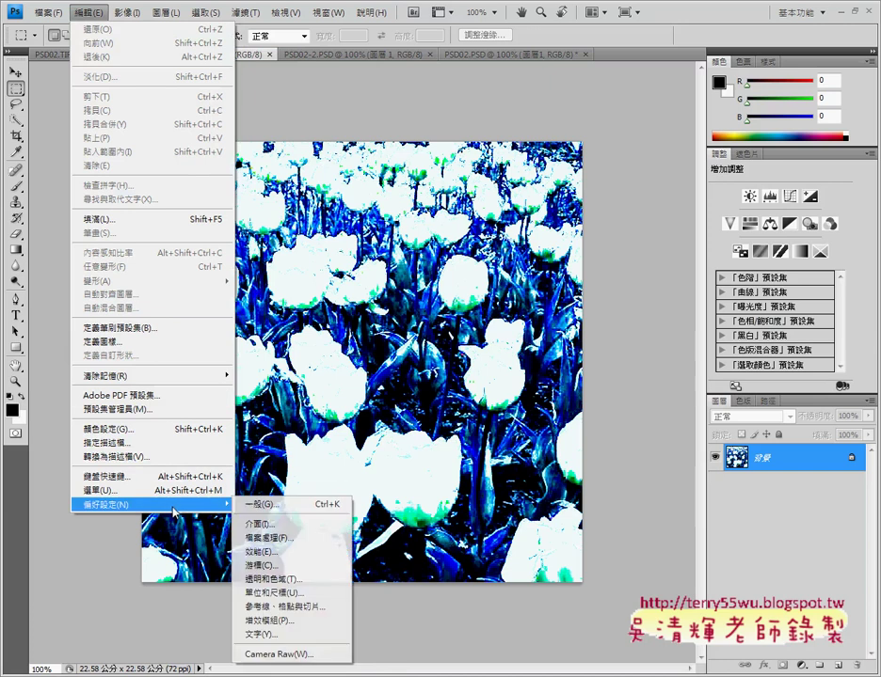
pyautogui.click(272, 593)
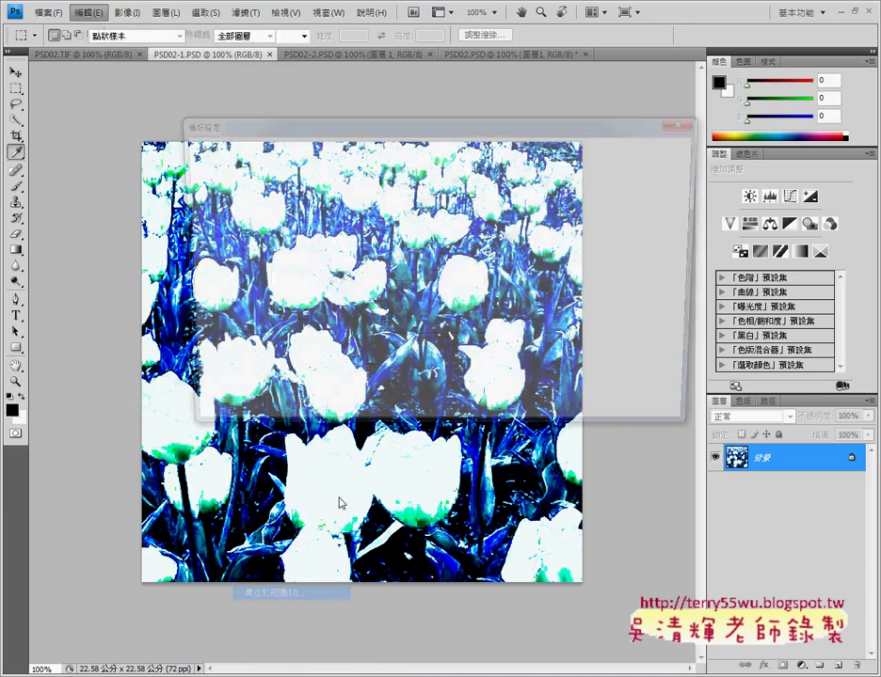
pyautogui.click(390, 164)
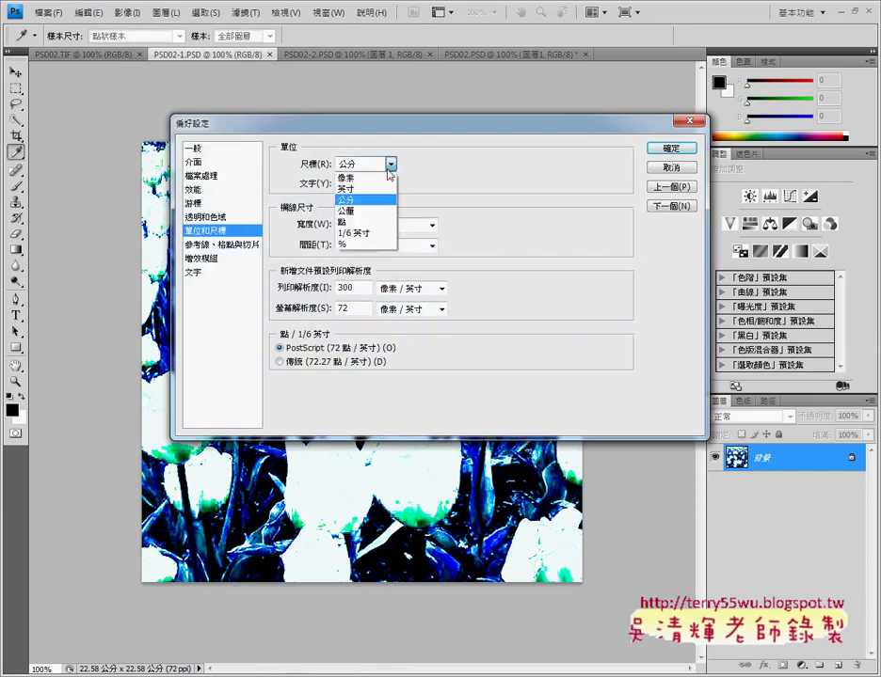
pyautogui.click(365, 178)
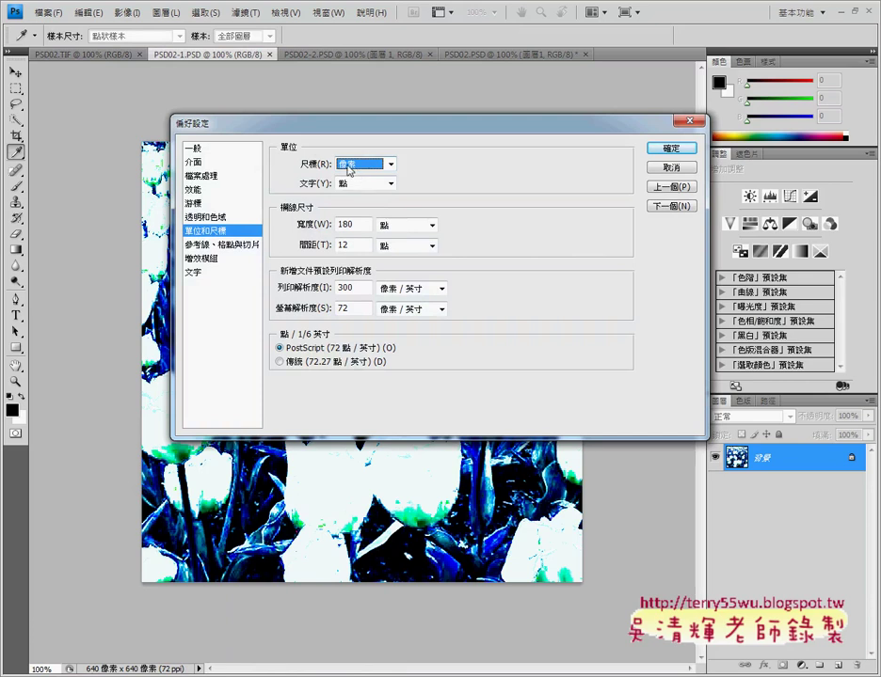
pyautogui.click(670, 149)
pyautogui.press('m')
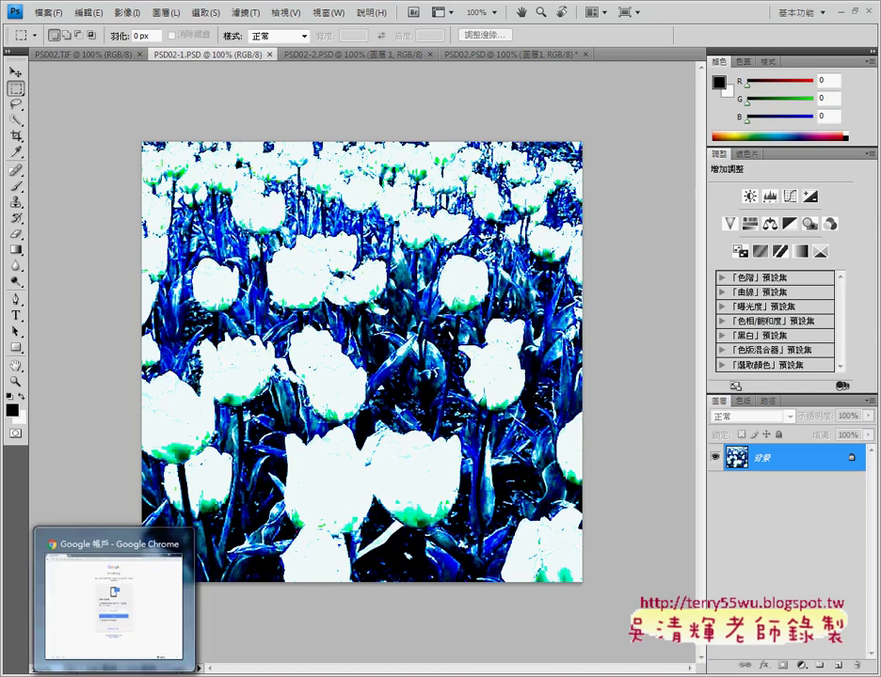
pyautogui.click(138, 632)
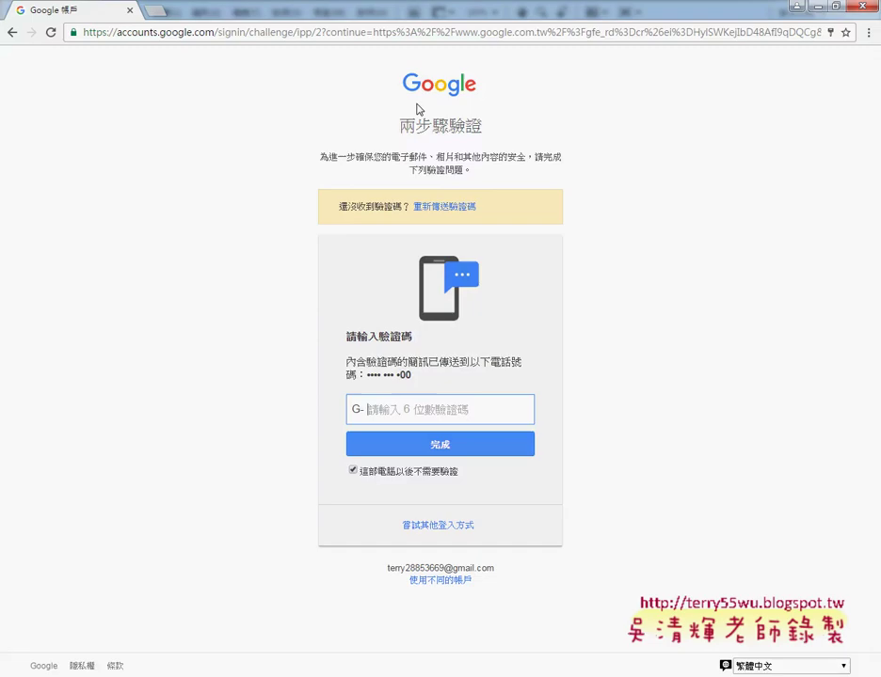
pyautogui.click(162, 11)
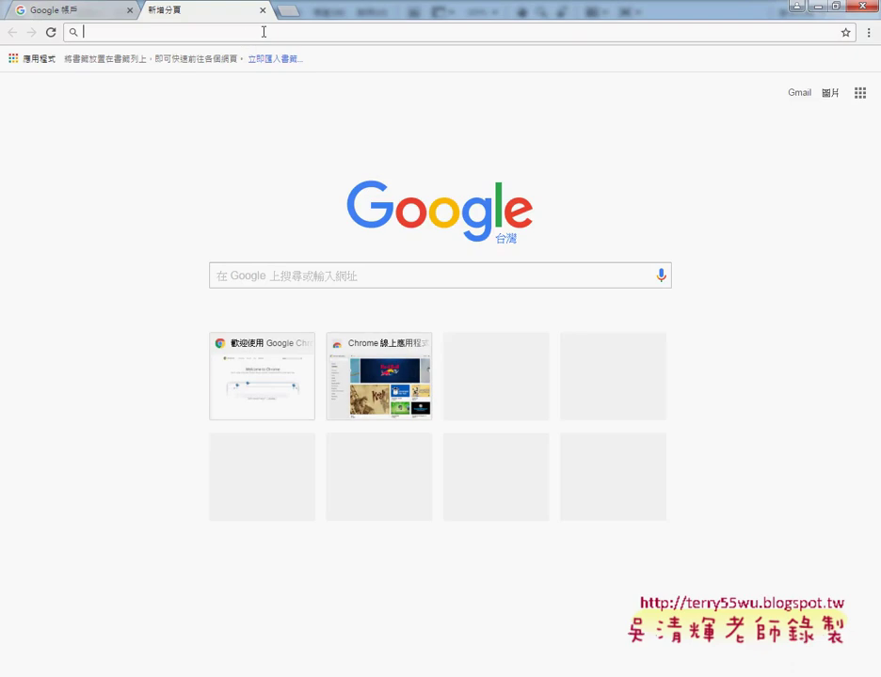
pyautogui.write('e')
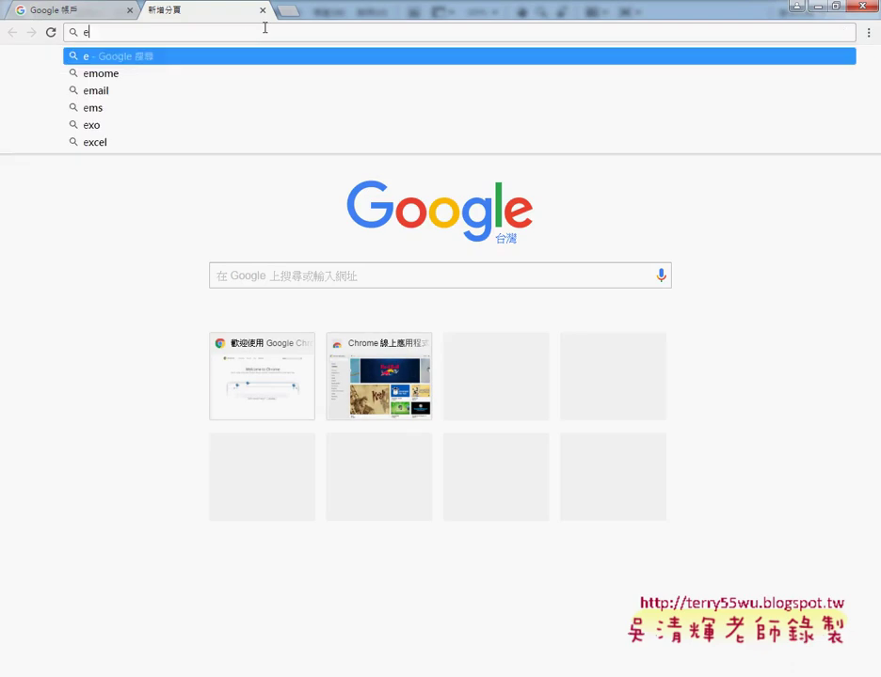
pyautogui.press('BackSpace')
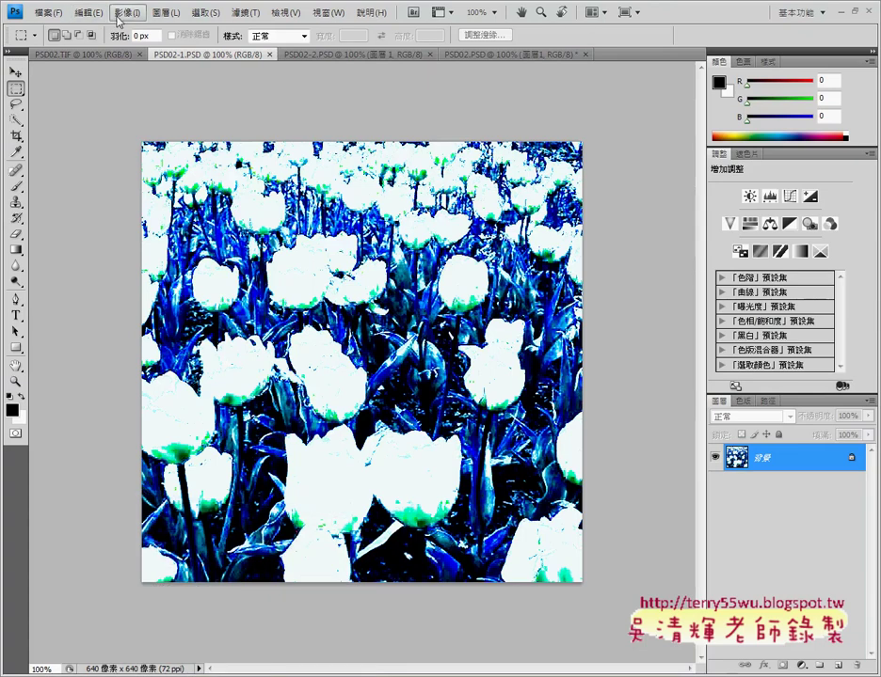
pyautogui.click(129, 14)
pyautogui.click(146, 115)
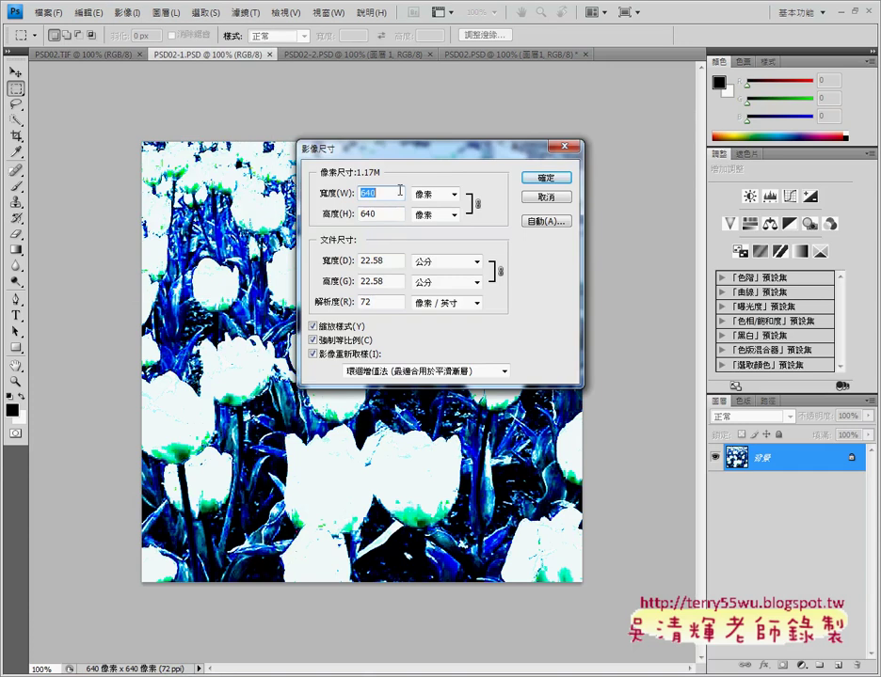
pyautogui.write('1280')
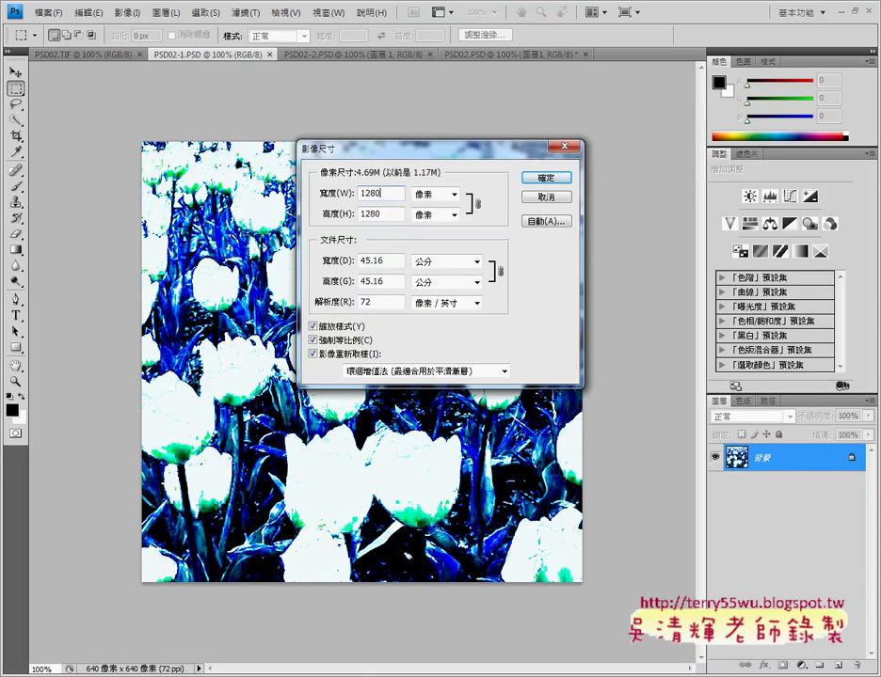
pyautogui.click(546, 176)
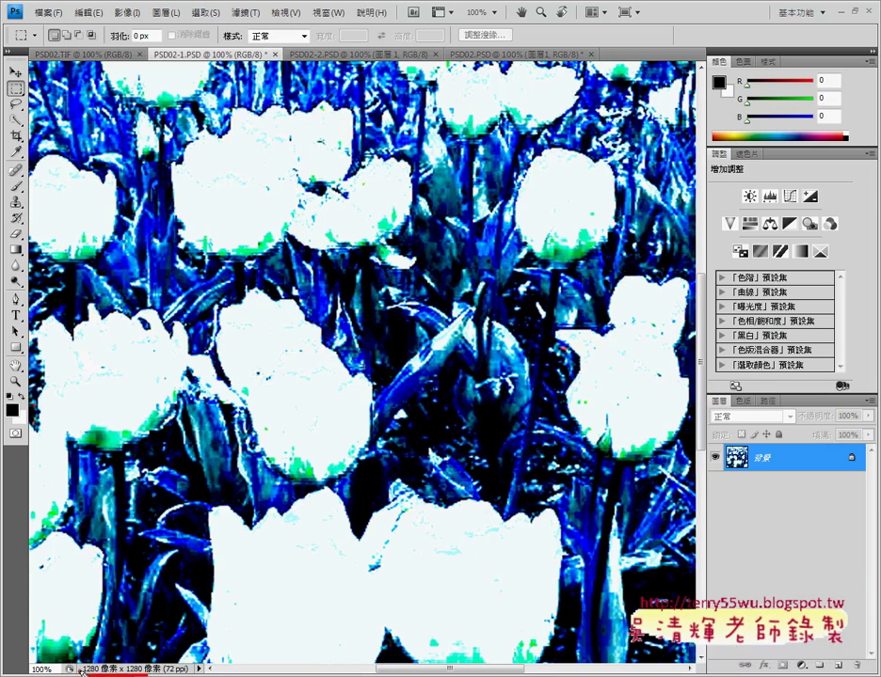
pyautogui.moveTo(188, 563); pyautogui.dragTo(143, 654)
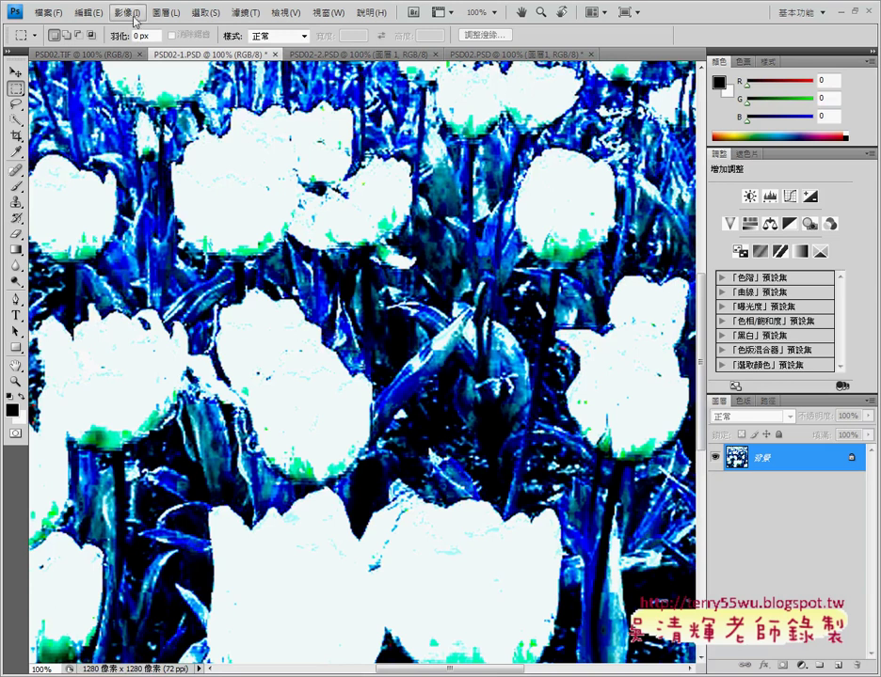
pyautogui.click(126, 12)
pyautogui.click(160, 116)
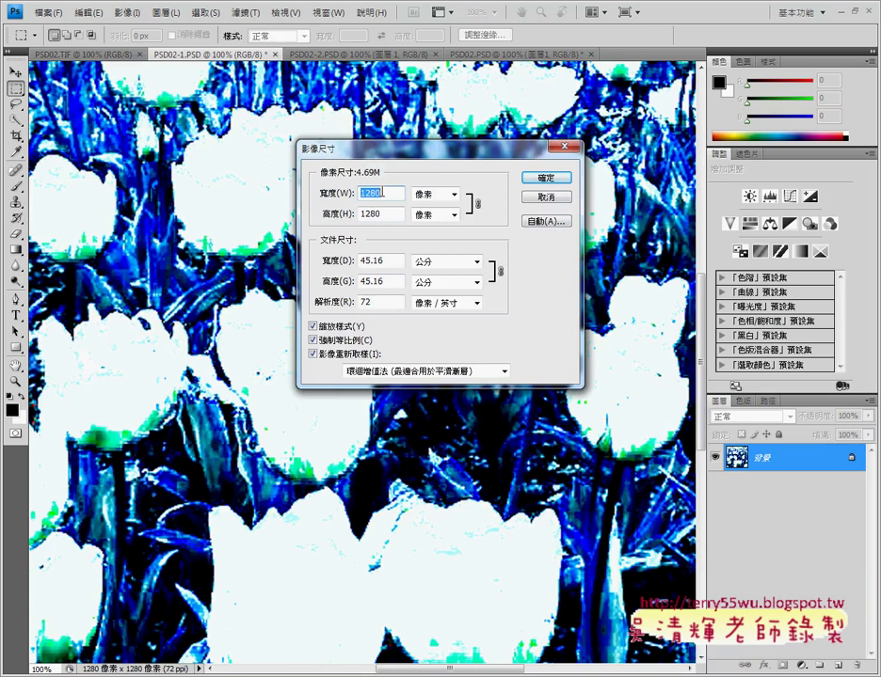
pyautogui.write('640')
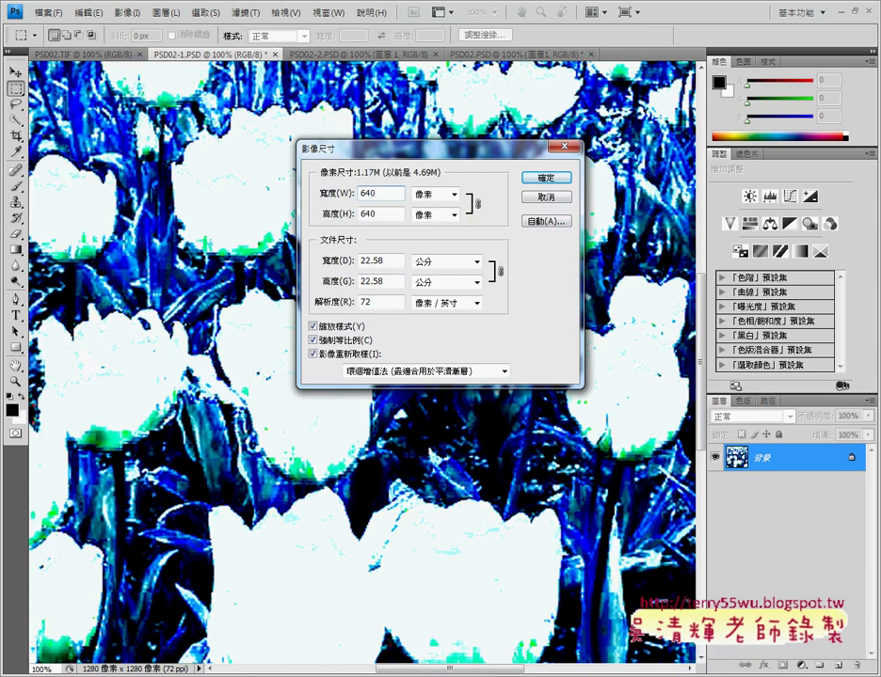
pyautogui.click(544, 178)
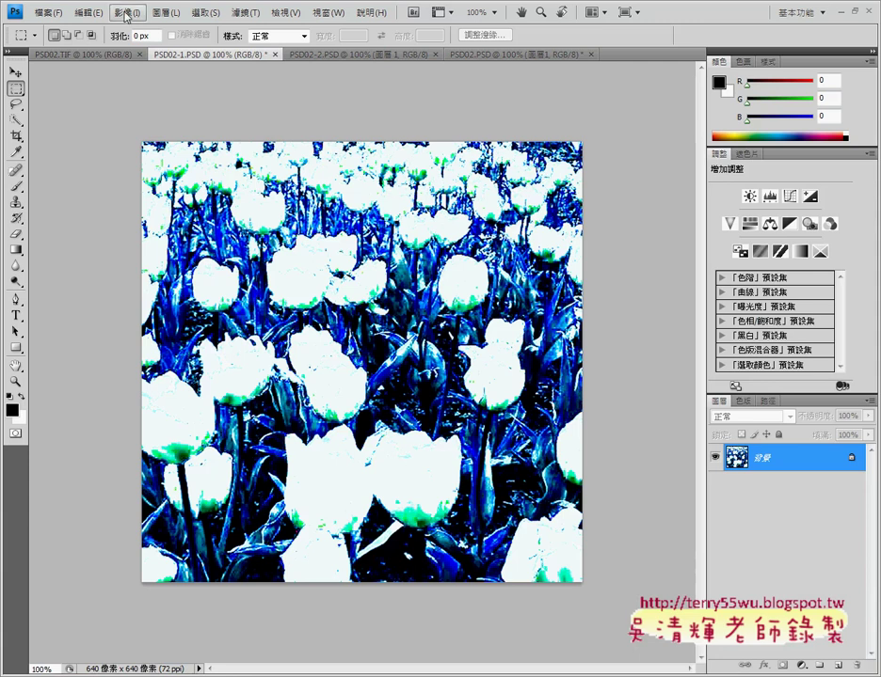
# Step: Select the entire tulip image and start duplicating its Background layer
pyautogui.click(126, 13)
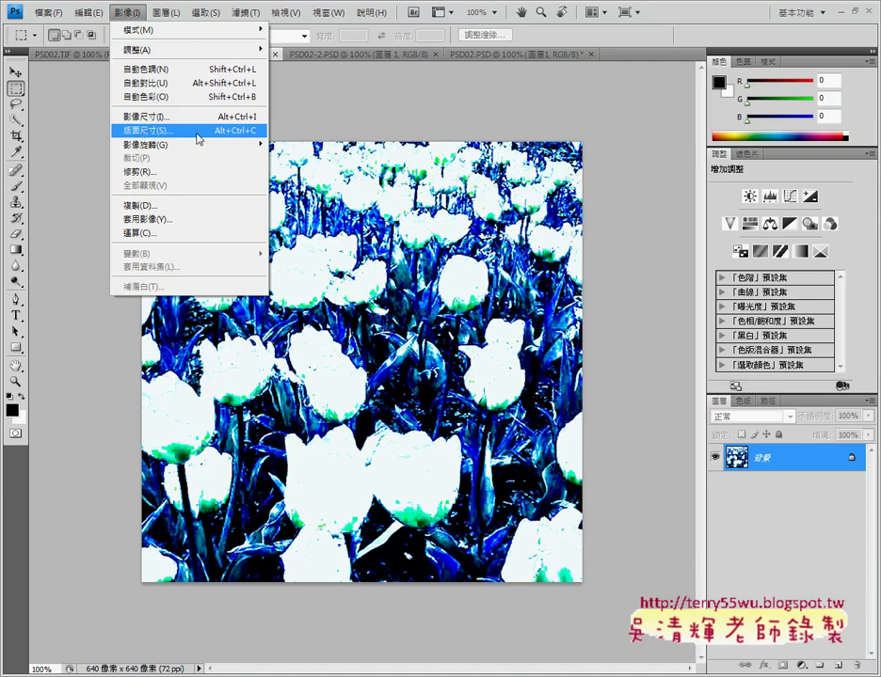
pyautogui.click(353, 133)
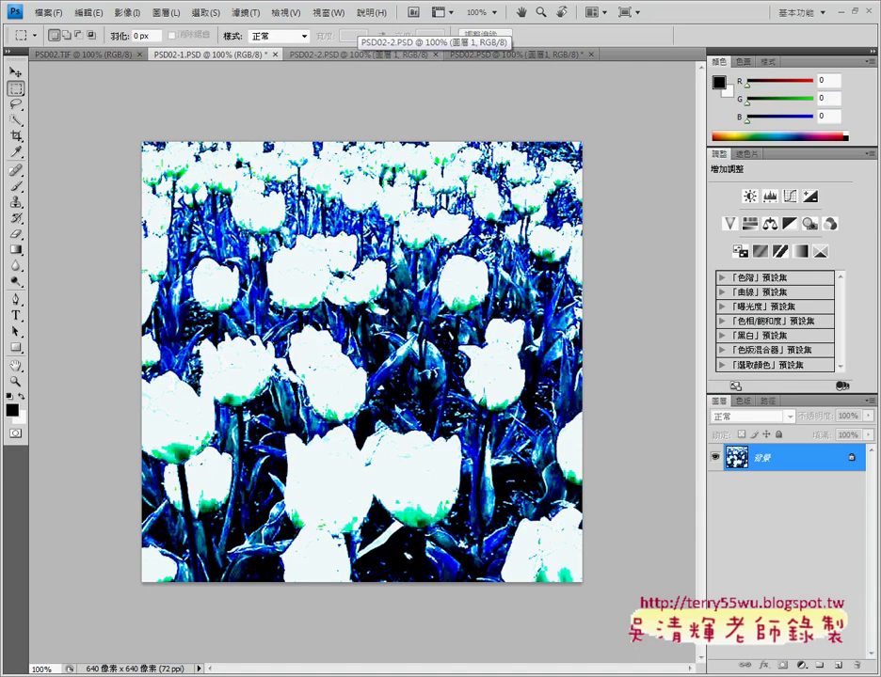
pyautogui.hotkey('ctrl', 'a')
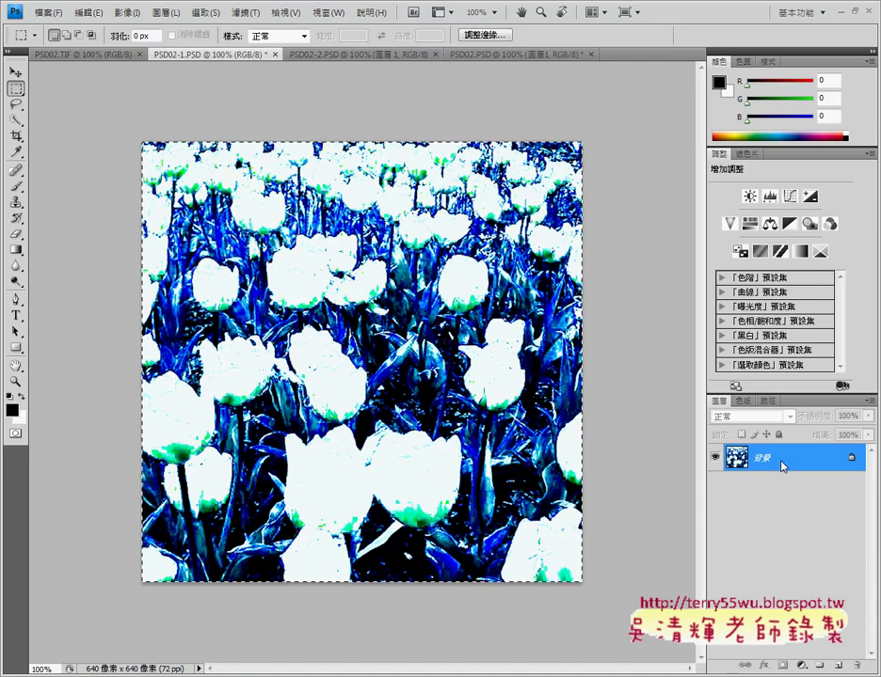
pyautogui.rightClick(745, 461)
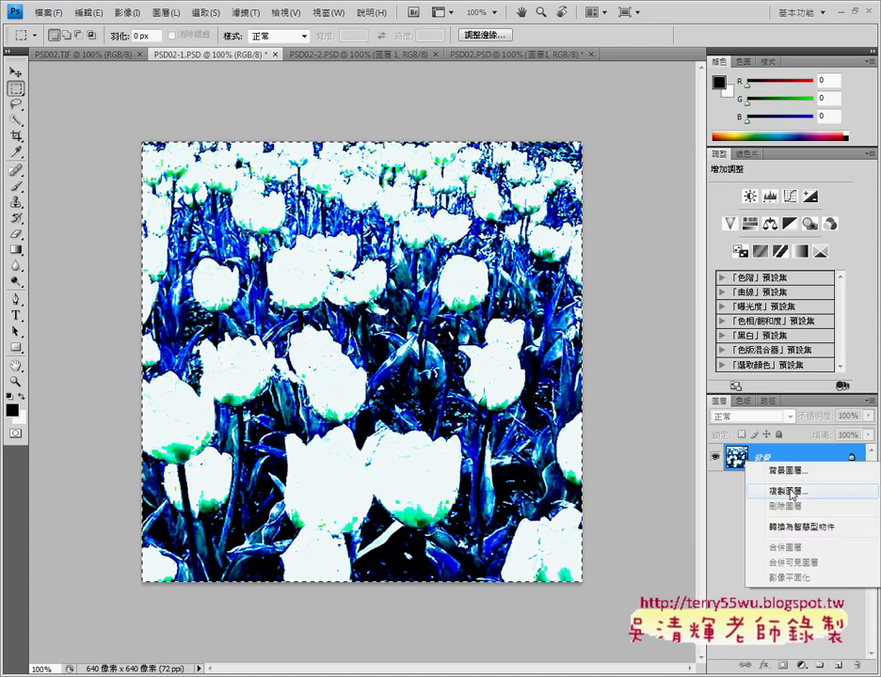
pyautogui.click(790, 491)
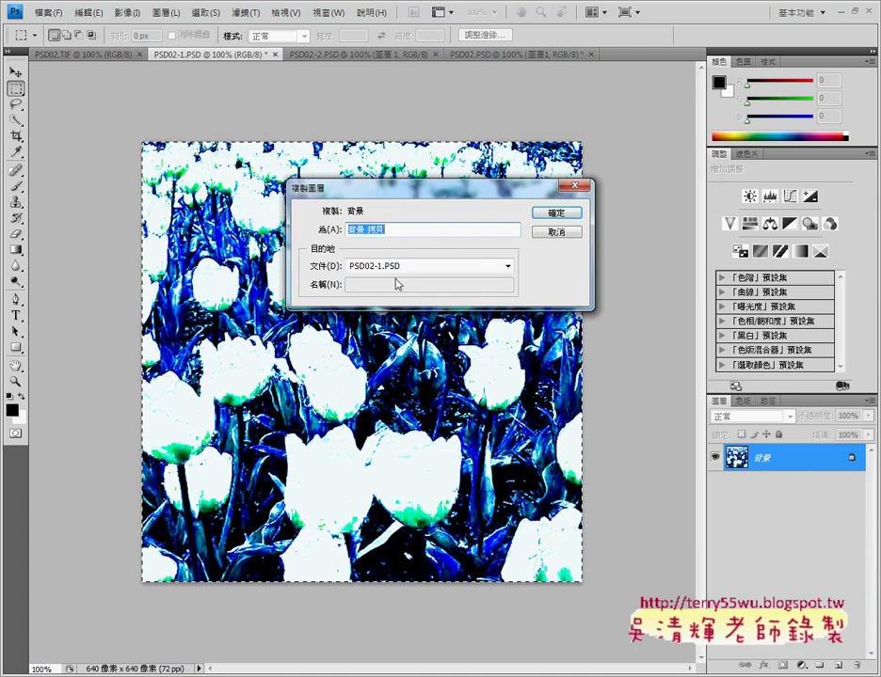
# Step: Duplicate the tulip layer into PSD02.PSD and place '背景 拷貝' below 圖層1
pyautogui.click(392, 267)
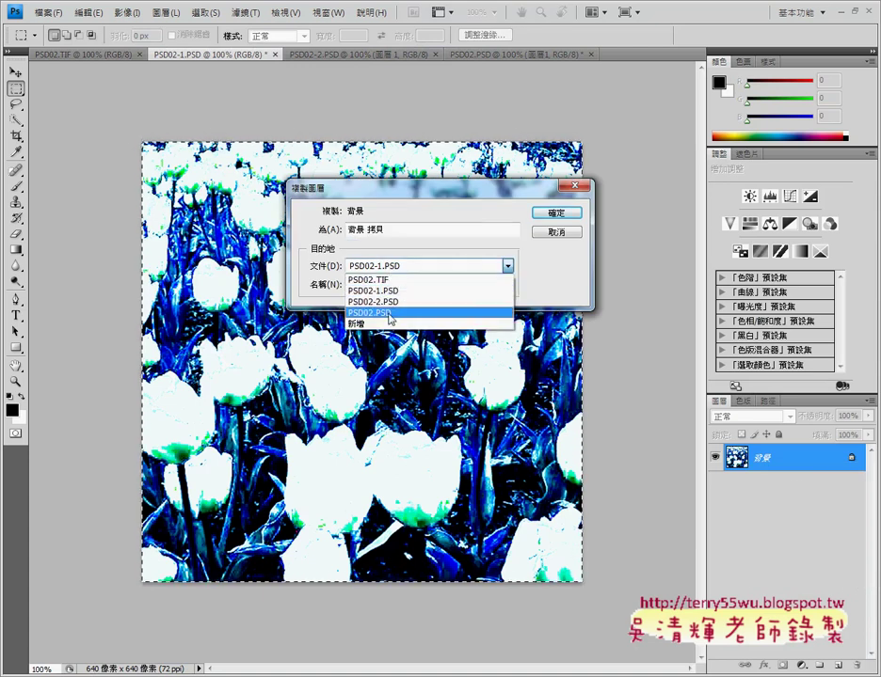
pyautogui.click(389, 318)
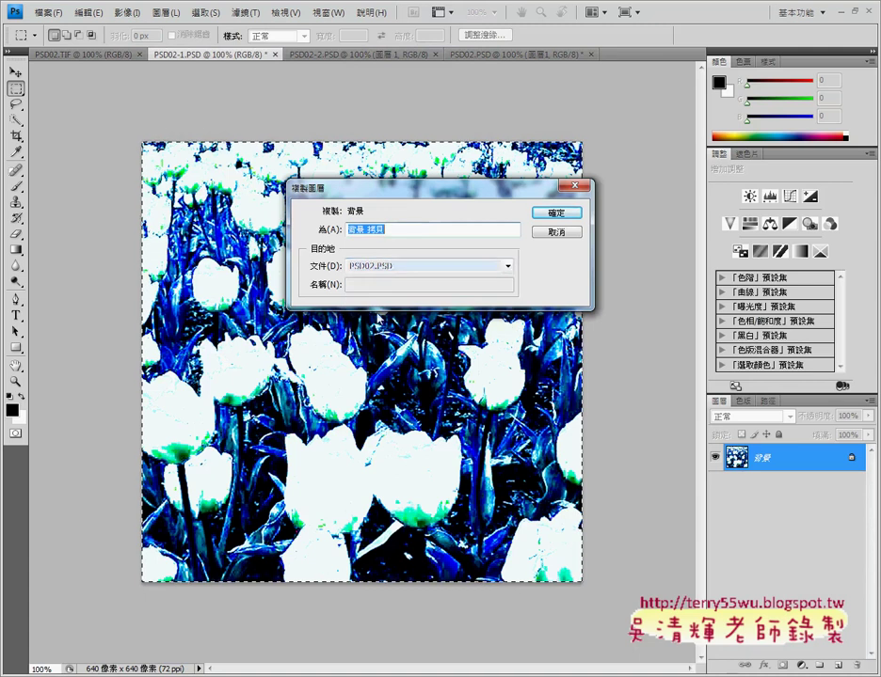
pyautogui.click(553, 226)
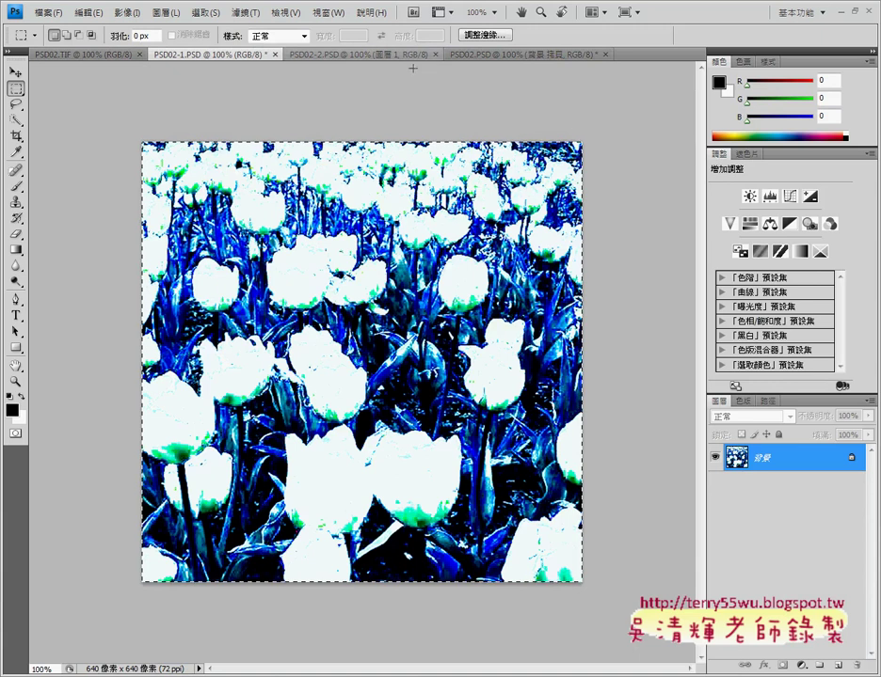
pyautogui.click(493, 55)
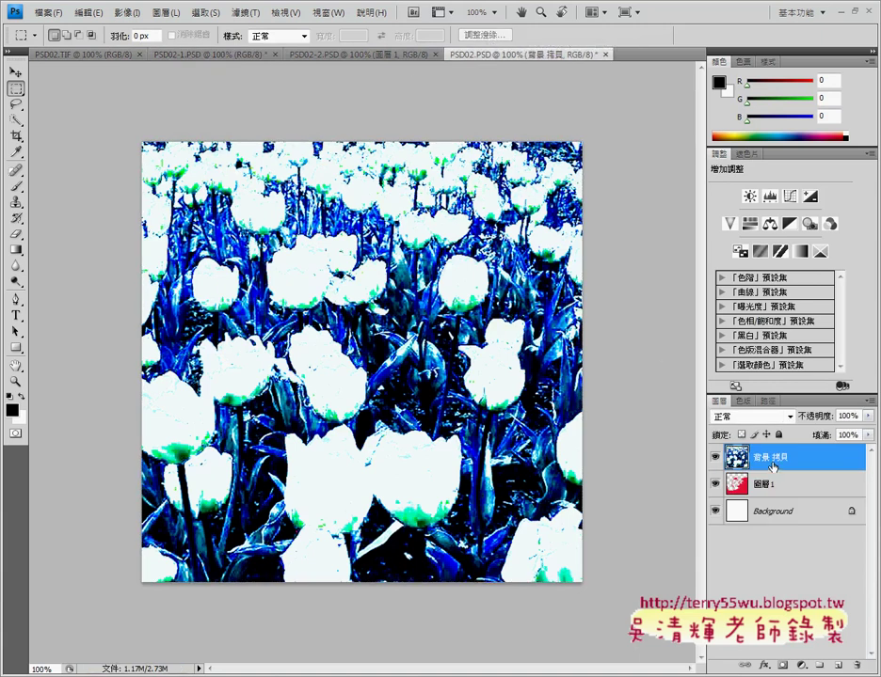
pyautogui.moveTo(771, 466); pyautogui.dragTo(775, 501)
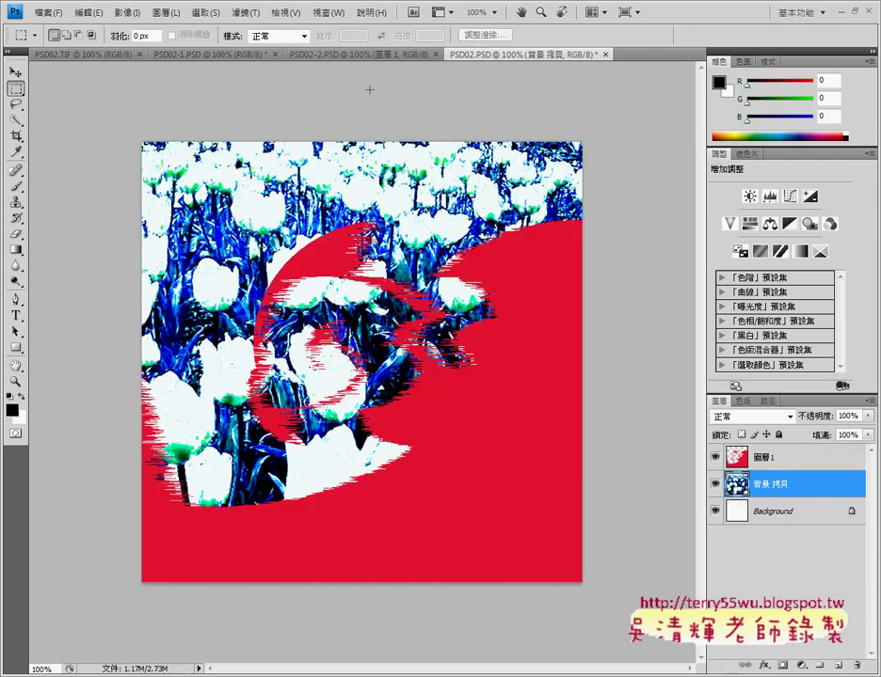
pyautogui.click(242, 13)
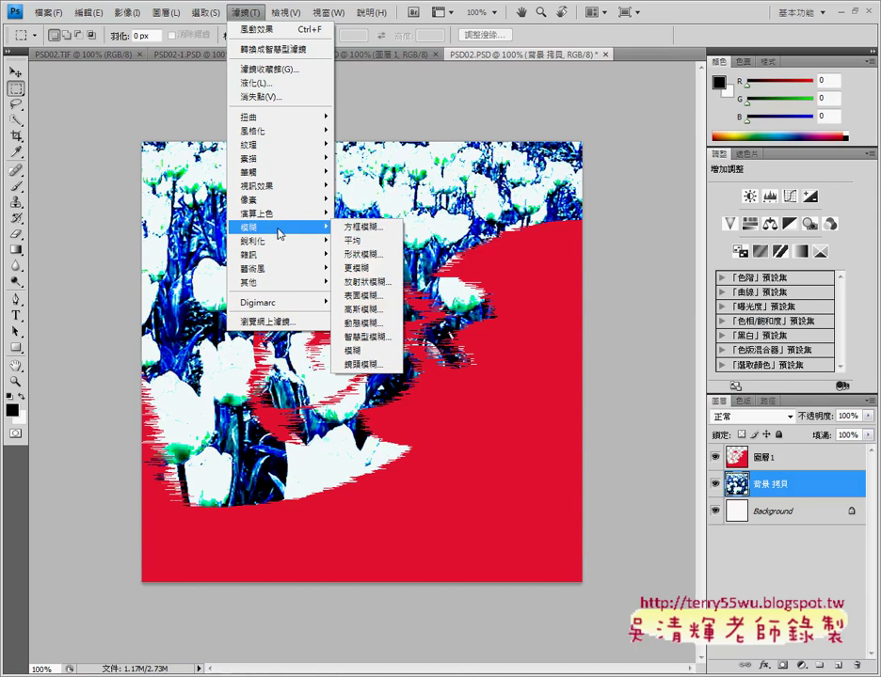
# Step: Apply a Zoom radial blur of amount 100 to the tulip copy, then return to PSD02-1.PSD
pyautogui.click(369, 286)
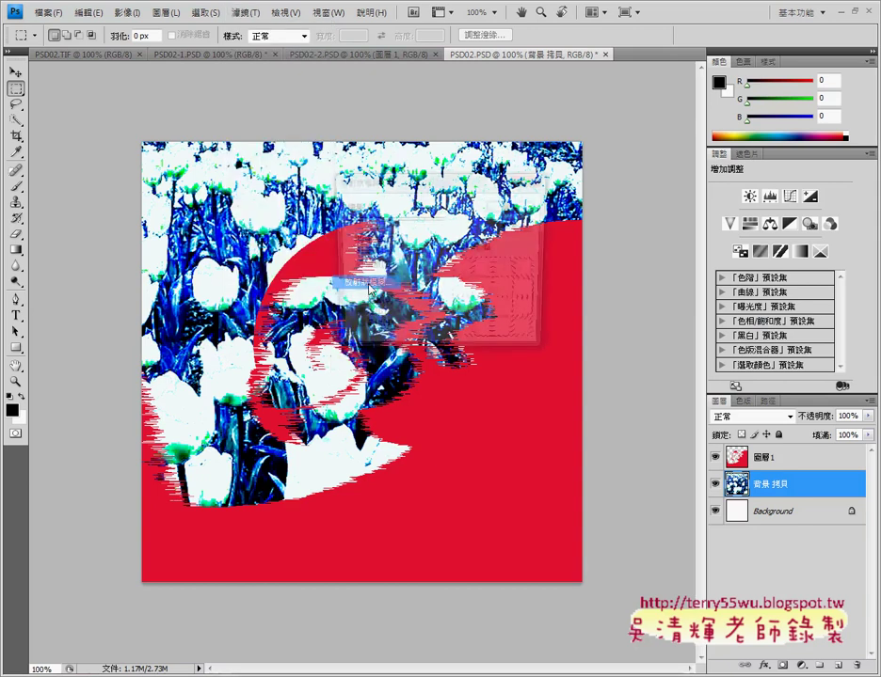
pyautogui.moveTo(350, 220); pyautogui.dragTo(444, 222)
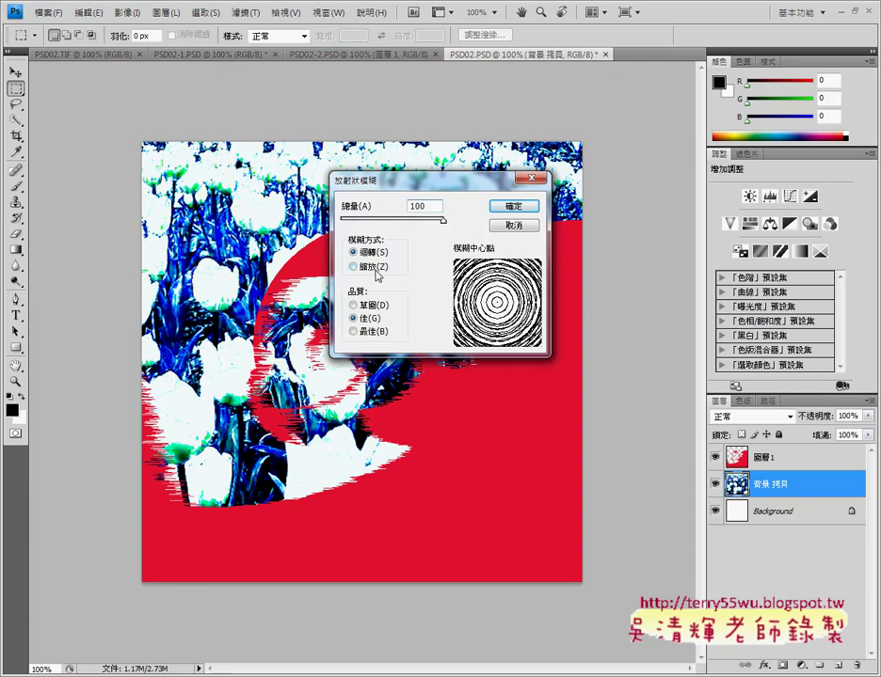
pyautogui.click(397, 269)
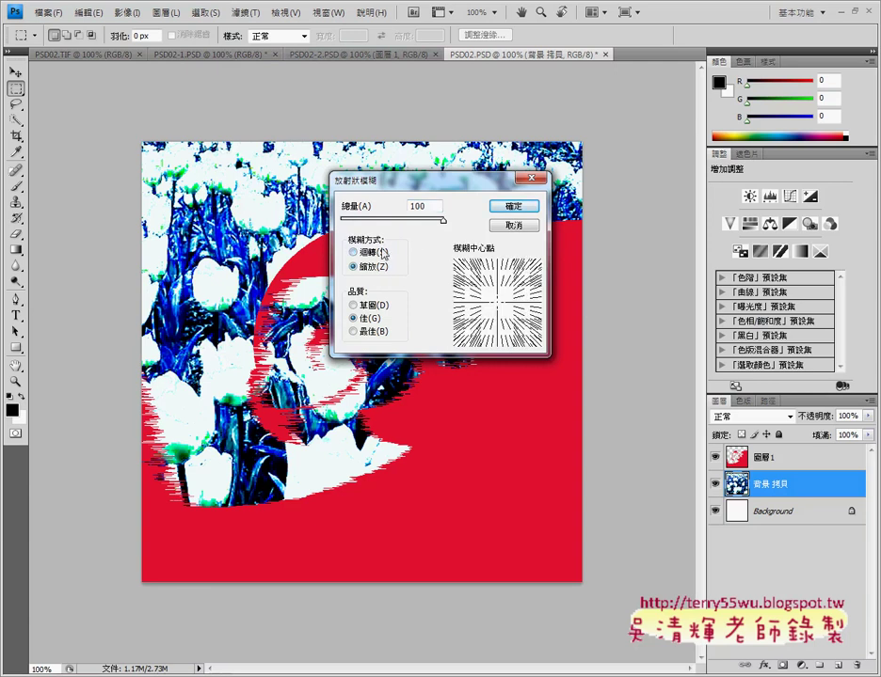
pyautogui.click(374, 252)
pyautogui.click(374, 269)
pyautogui.click(513, 206)
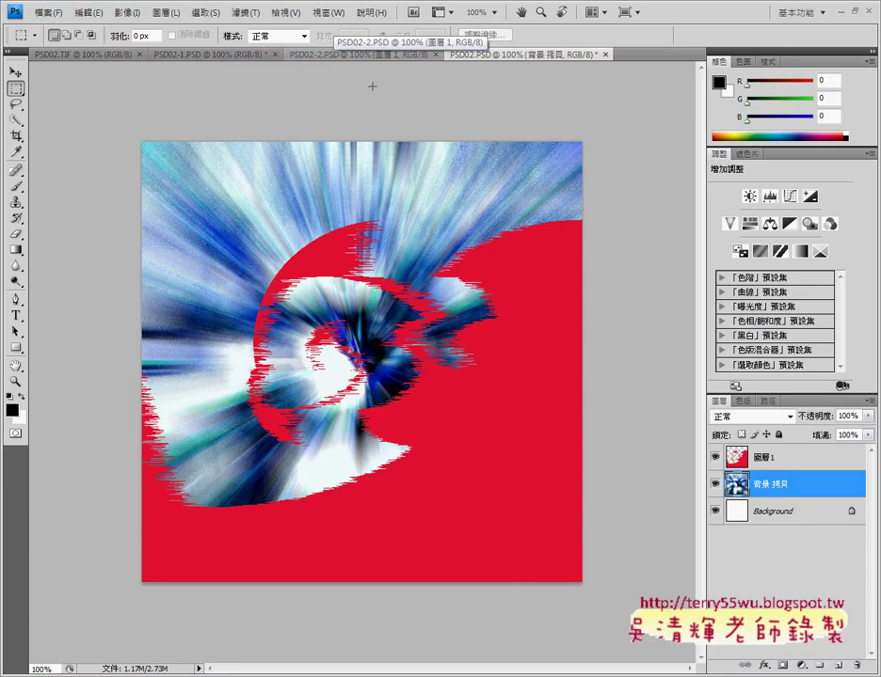
pyautogui.click(204, 57)
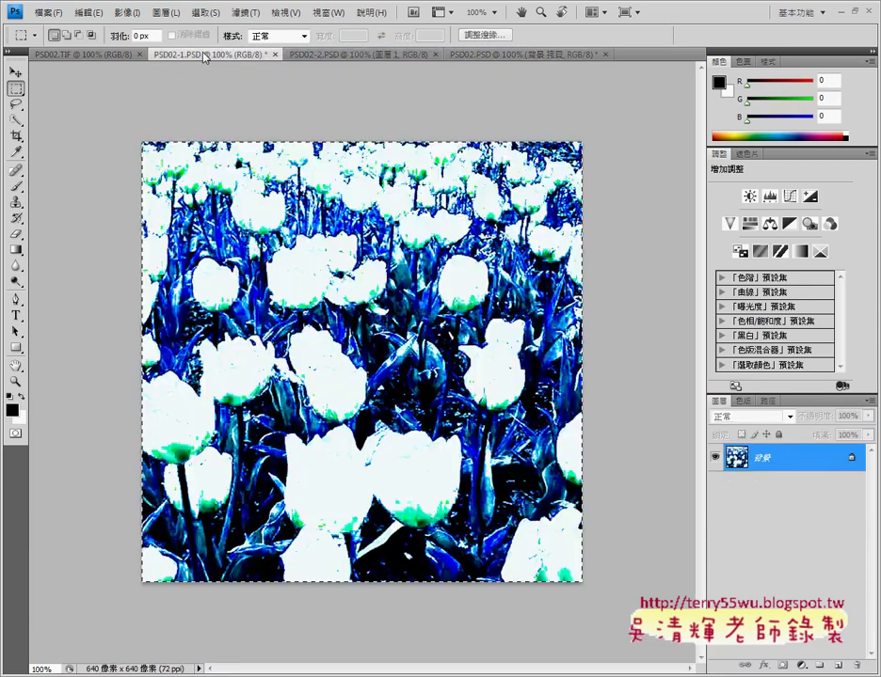
# Step: Select the pixels of the black 'Turn' lettering layer in PSD02-2
pyautogui.click(313, 56)
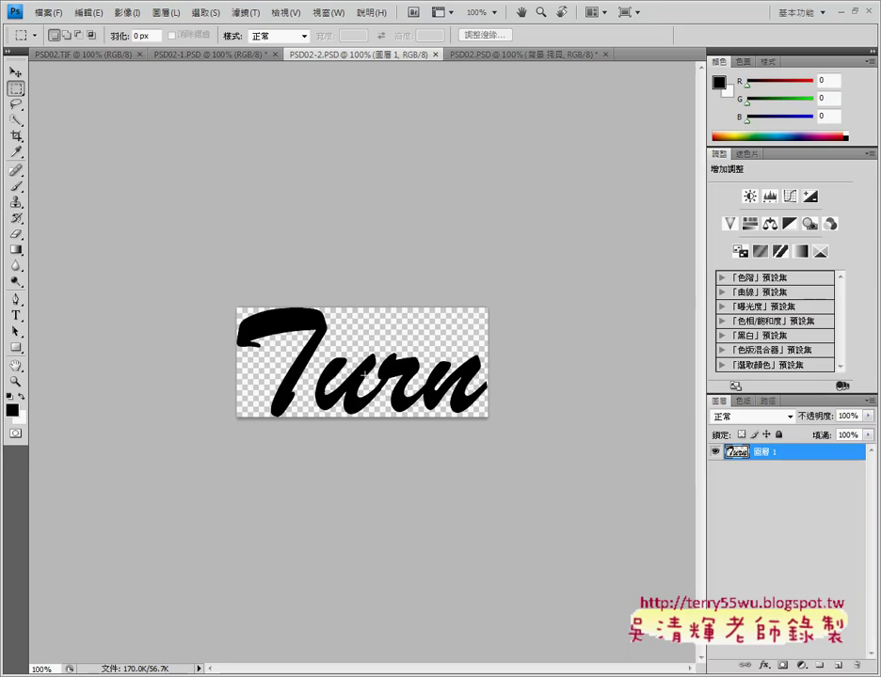
pyautogui.rightClick(741, 461)
pyautogui.click(778, 515)
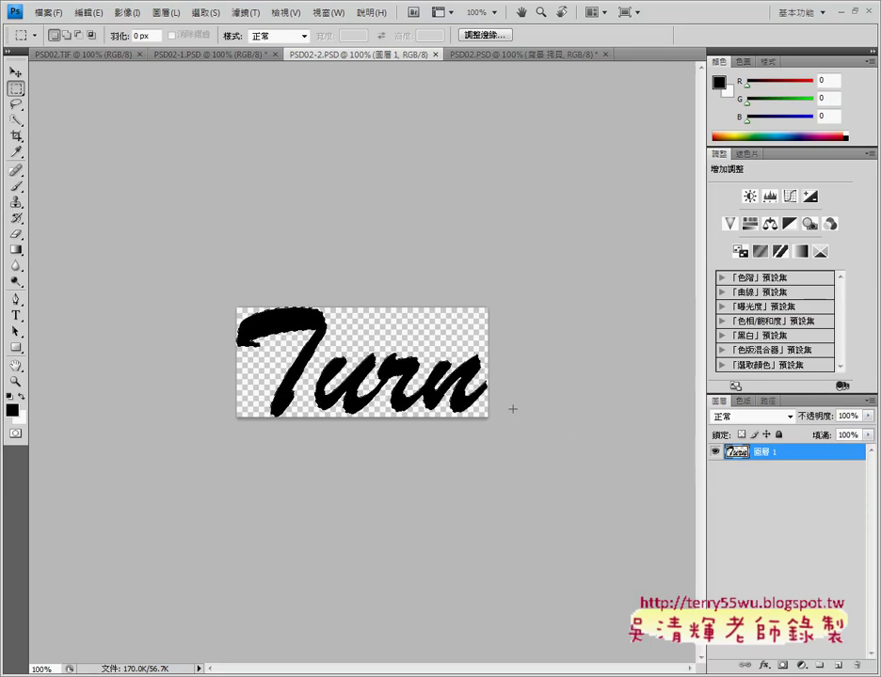
# Step: Paste the 'Turn' lettering into PSD02.PSD and move its layer above 圖層1
pyautogui.click(505, 55)
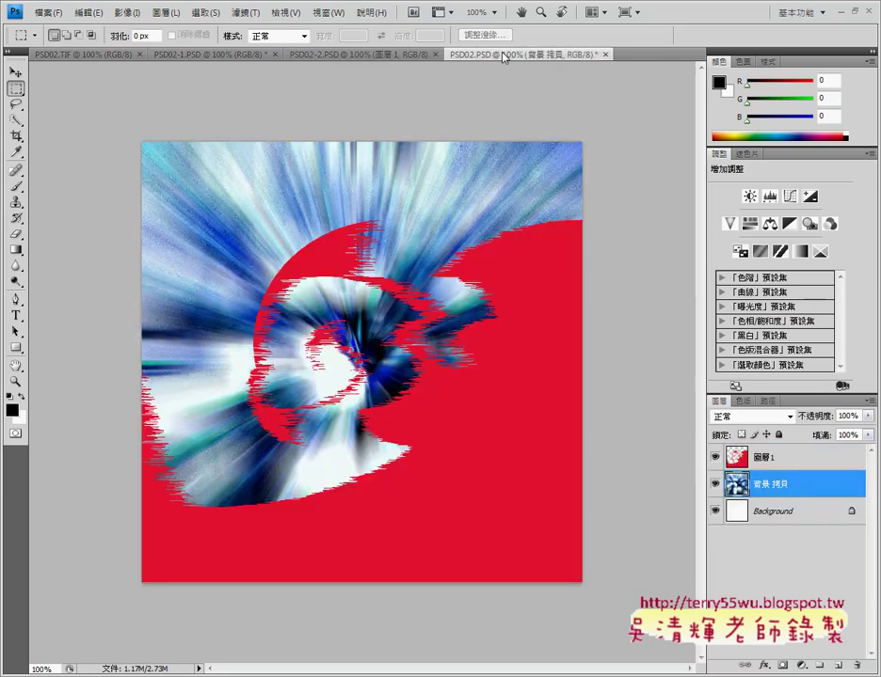
pyautogui.hotkey('ctrl', 'v')
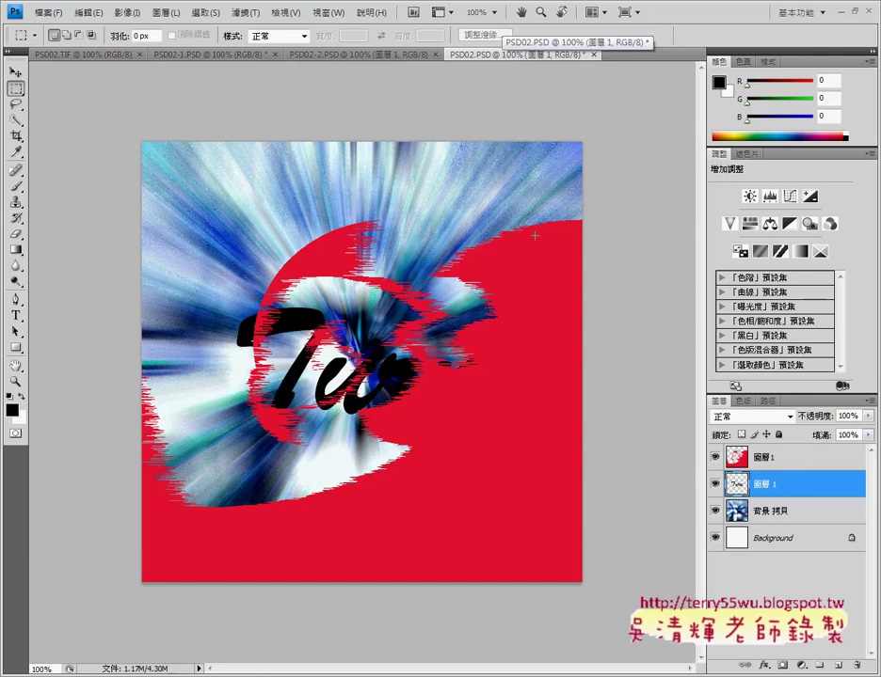
pyautogui.moveTo(772, 482); pyautogui.dragTo(777, 454)
pyautogui.moveTo(841, 491)
pyautogui.mouseDown()
pyautogui.moveTo(815, 471)
pyautogui.moveTo(806, 499)
pyautogui.moveTo(825, 530)
pyautogui.moveTo(827, 457)
pyautogui.mouseUp()
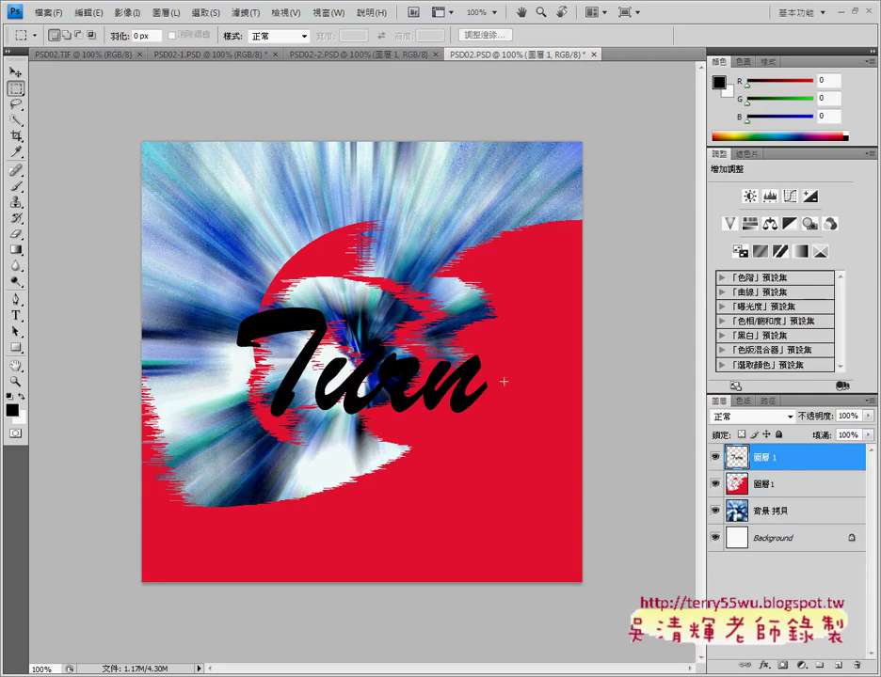
# Step: Add a Stroke layer style to the 'Turn' layer with a near-white trial colour
pyautogui.doubleClick(744, 458)
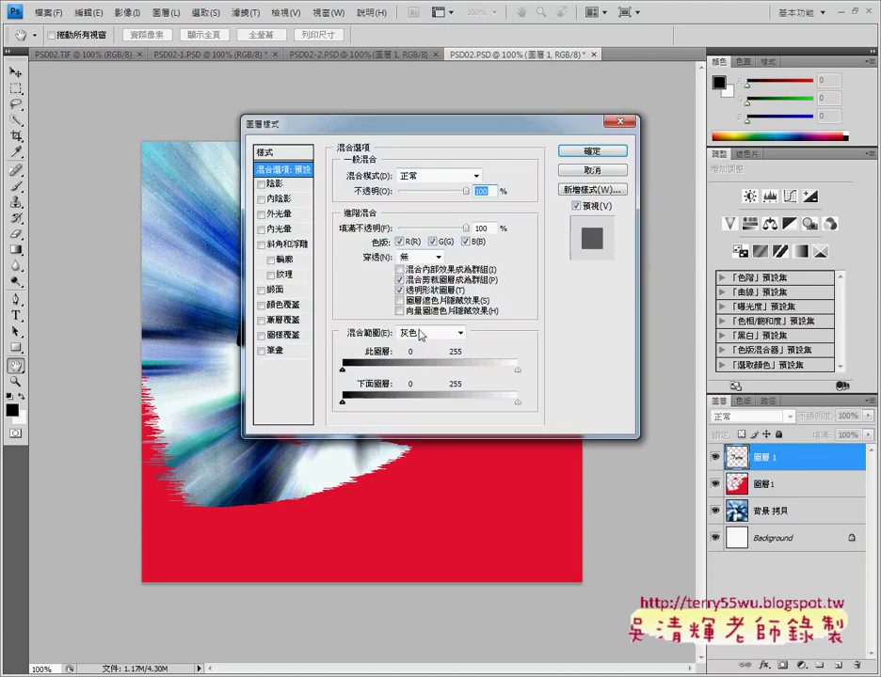
pyautogui.click(285, 354)
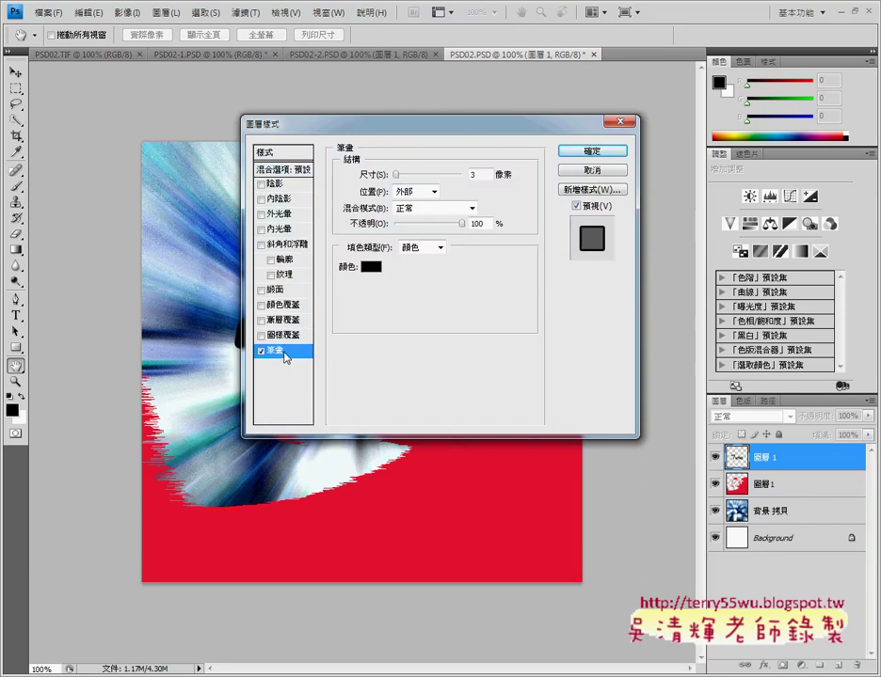
pyautogui.moveTo(471, 128); pyautogui.dragTo(675, 132)
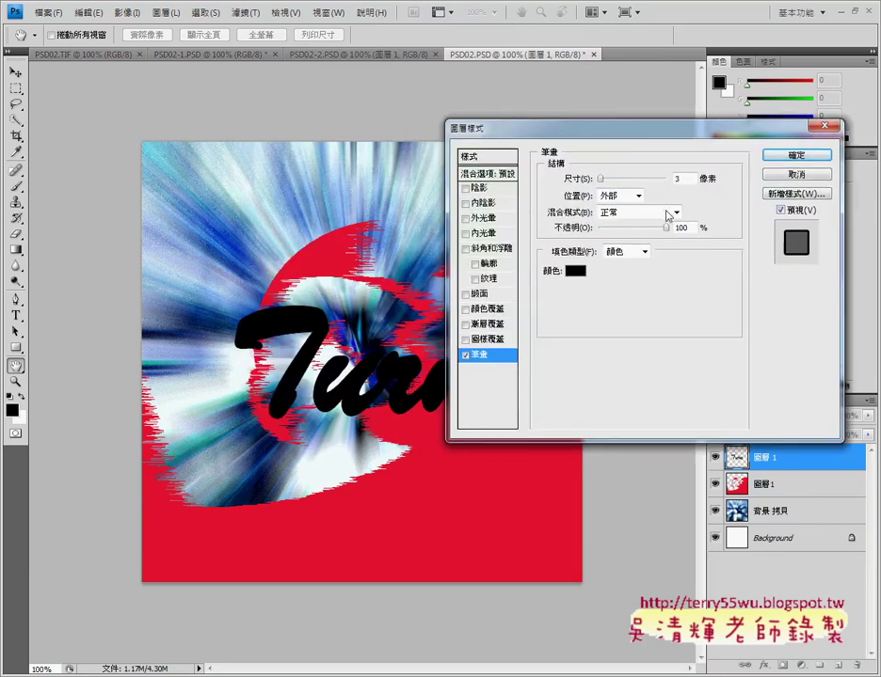
pyautogui.click(575, 271)
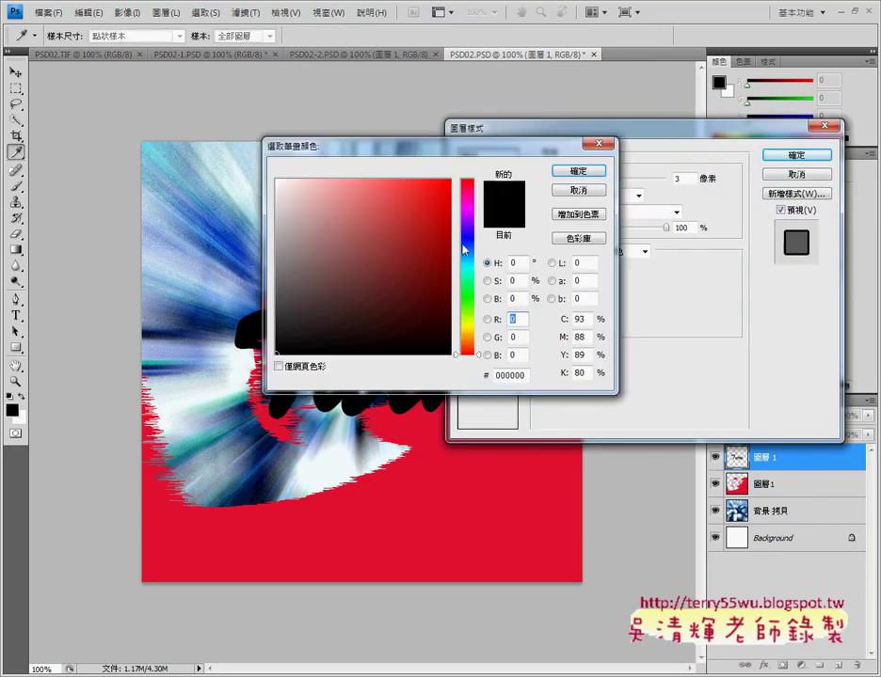
pyautogui.moveTo(276, 354); pyautogui.dragTo(278, 176)
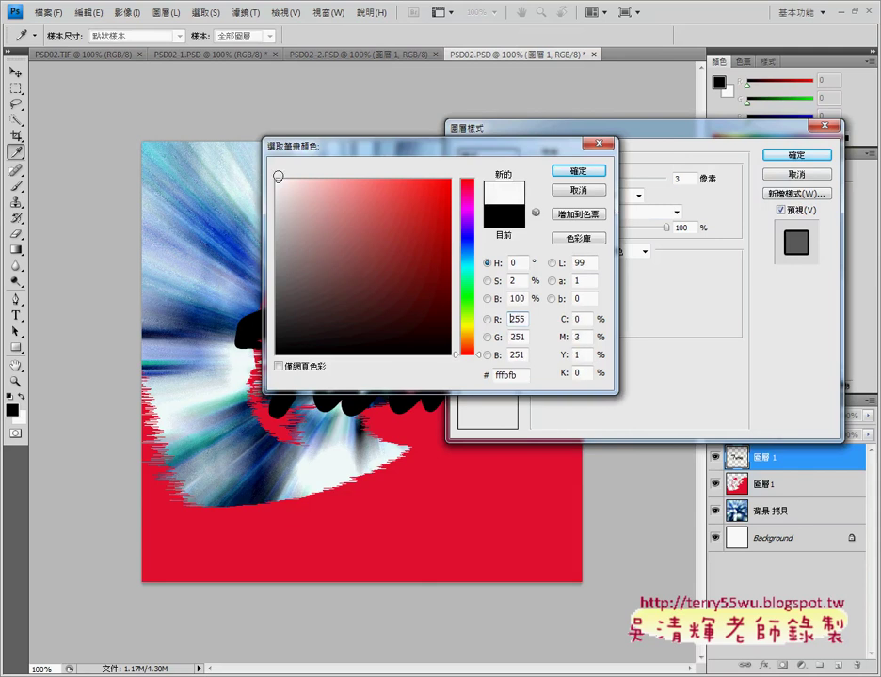
pyautogui.click(576, 173)
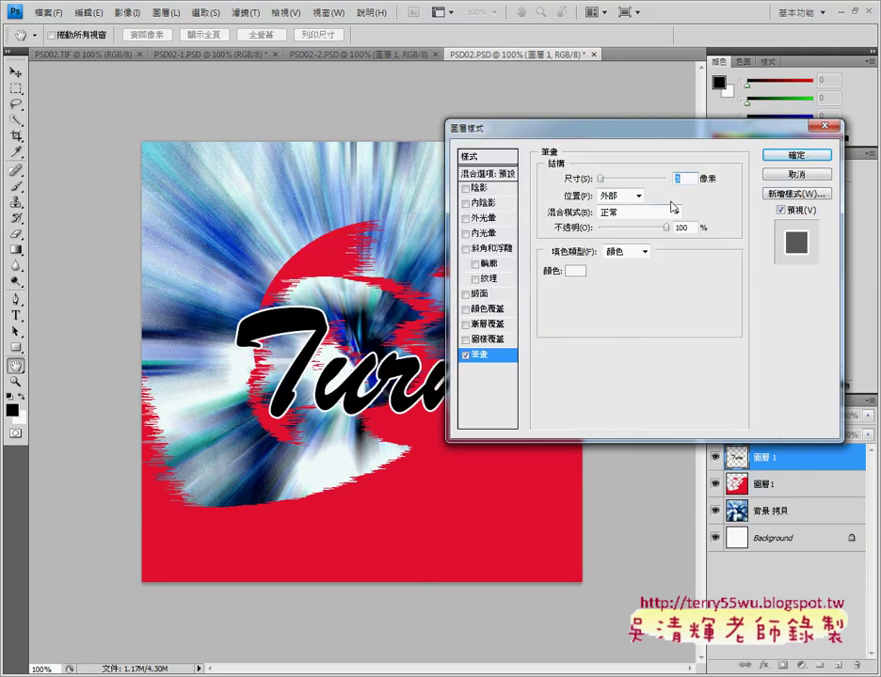
pyautogui.moveTo(600, 178); pyautogui.dragTo(602, 179)
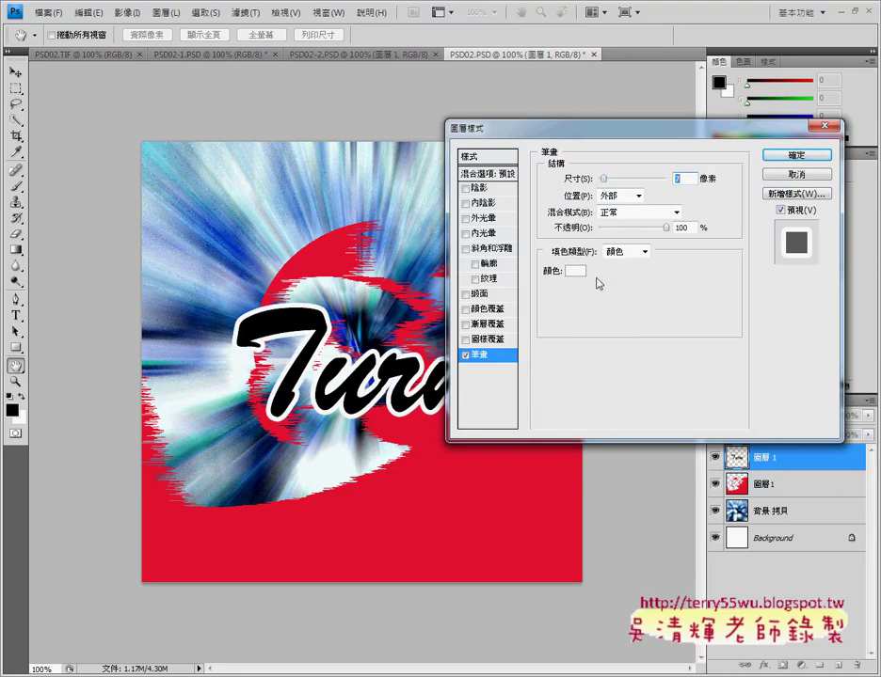
# Step: Make the stroke yellow e5e345, 21 px wide, positioned outside
pyautogui.click(575, 271)
pyautogui.click(467, 326)
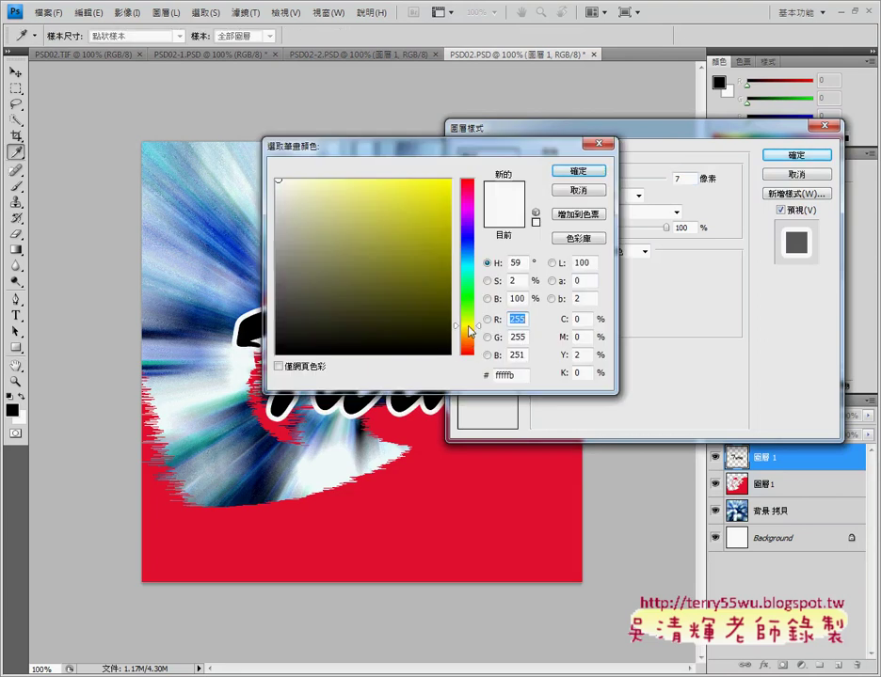
pyautogui.click(398, 197)
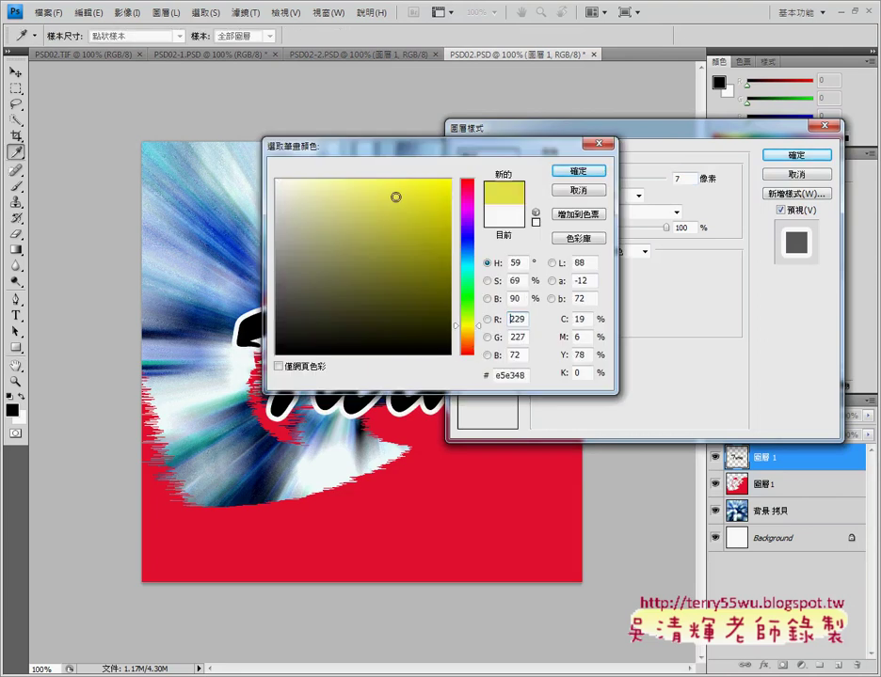
pyautogui.click(590, 172)
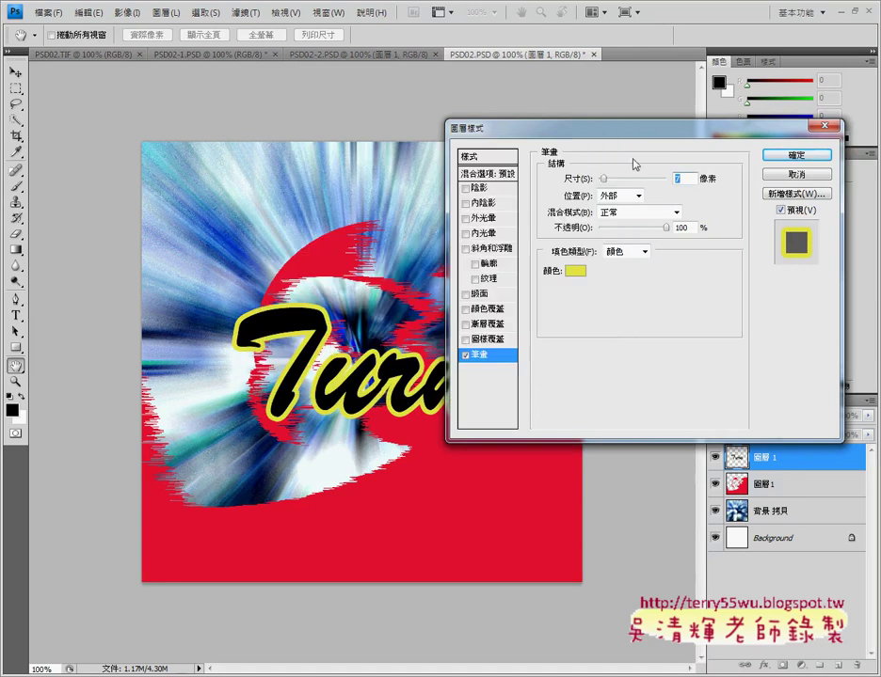
pyautogui.moveTo(644, 130); pyautogui.dragTo(711, 127)
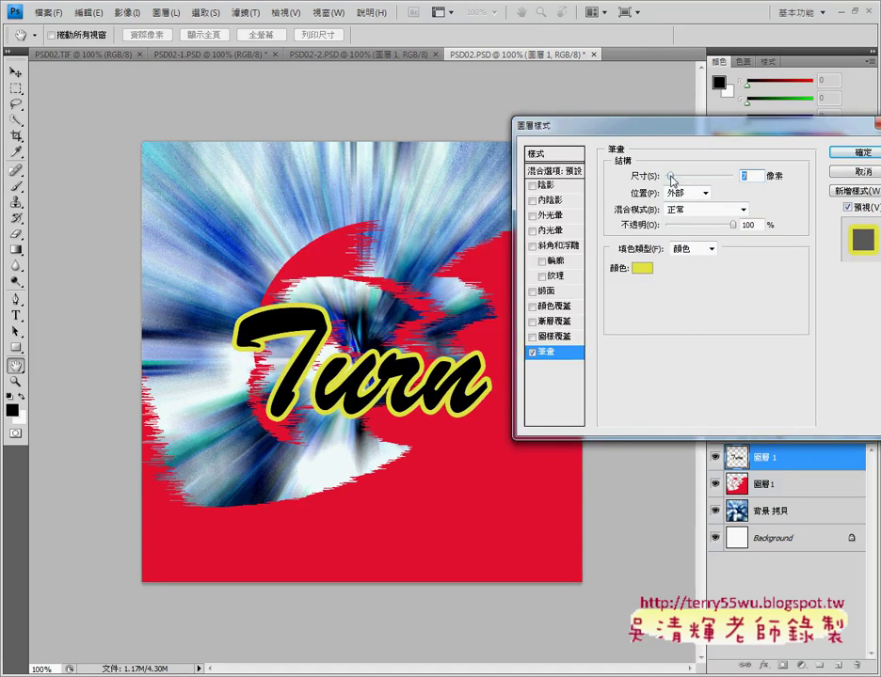
pyautogui.moveTo(670, 179); pyautogui.dragTo(677, 183)
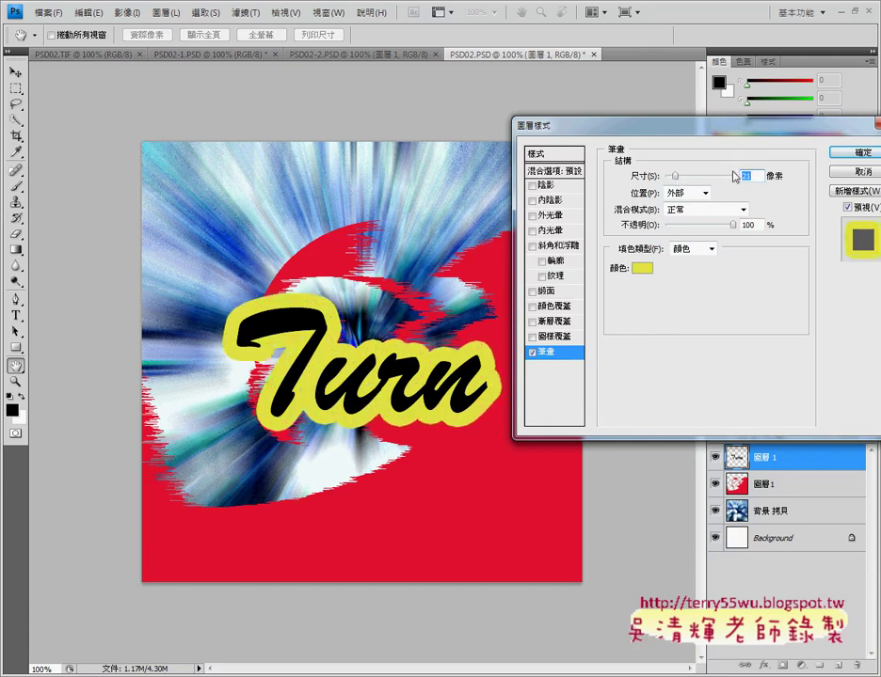
pyautogui.moveTo(649, 133)
pyautogui.mouseDown()
pyautogui.moveTo(617, 137)
pyautogui.moveTo(661, 138)
pyautogui.mouseUp()
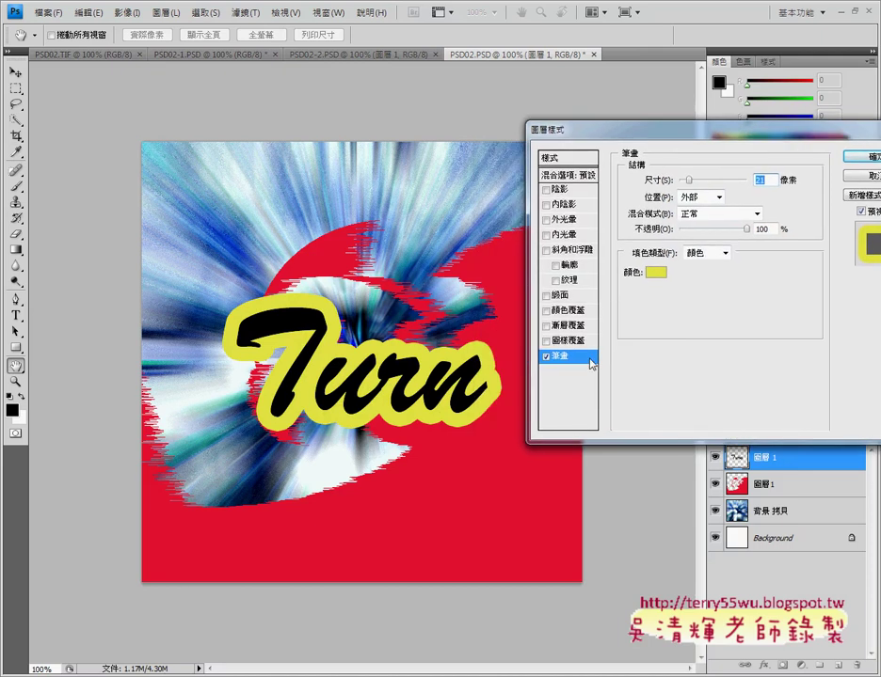
pyautogui.moveTo(544, 352); pyautogui.dragTo(575, 372)
pyautogui.moveTo(663, 265); pyautogui.dragTo(674, 263)
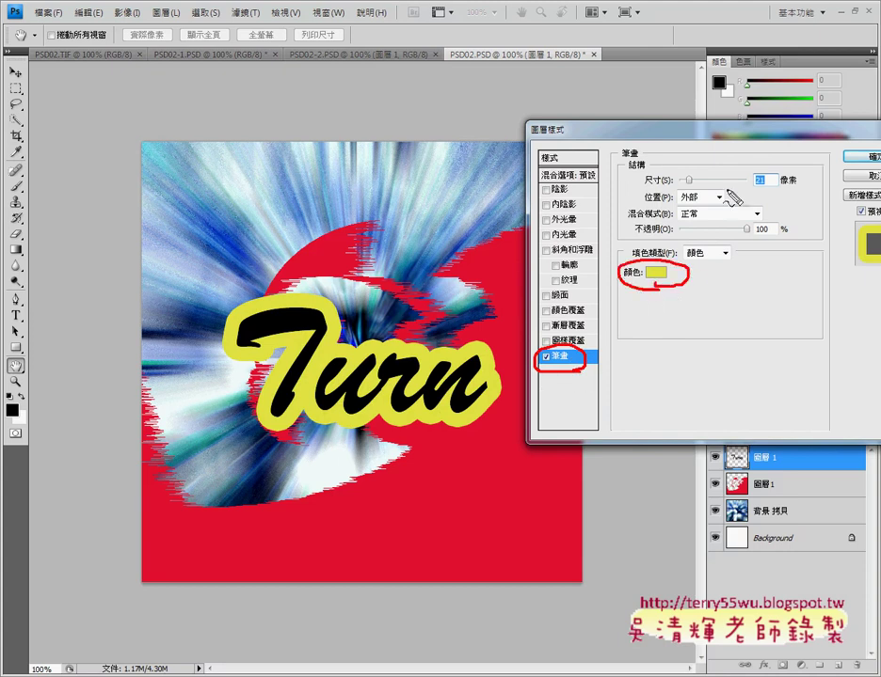
pyautogui.moveTo(758, 175); pyautogui.dragTo(820, 178)
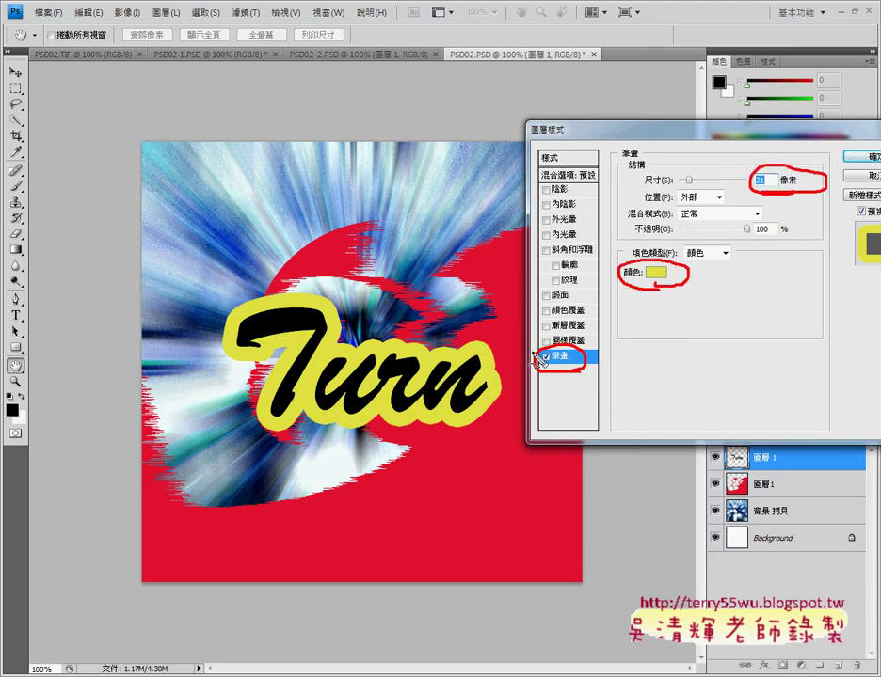
pyautogui.moveTo(536, 355); pyautogui.dragTo(496, 356)
pyautogui.moveTo(438, 378); pyautogui.dragTo(450, 388)
pyautogui.moveTo(21, 308)
pyautogui.mouseDown()
pyautogui.moveTo(91, 332)
pyautogui.moveTo(197, 346)
pyautogui.mouseUp()
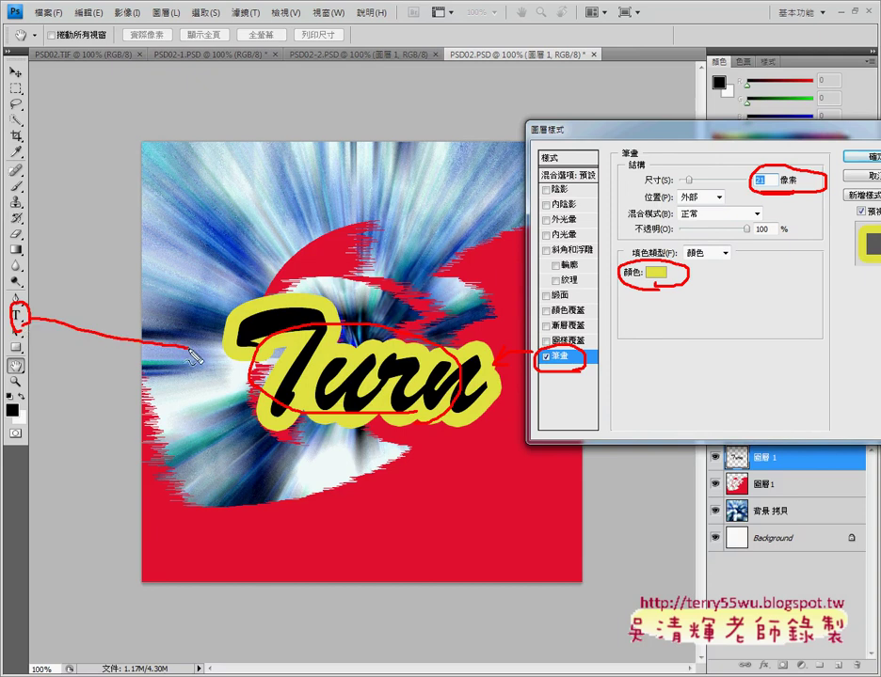